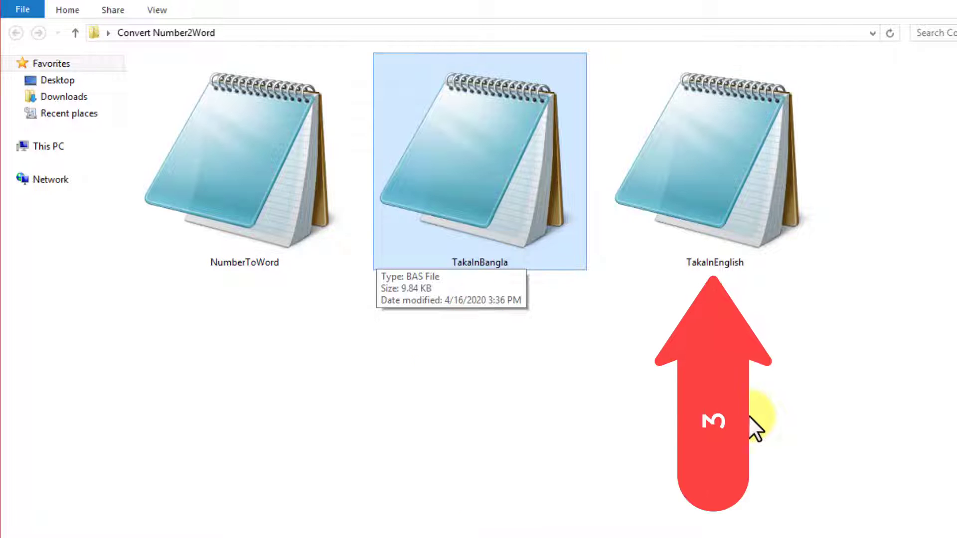
key("Right")
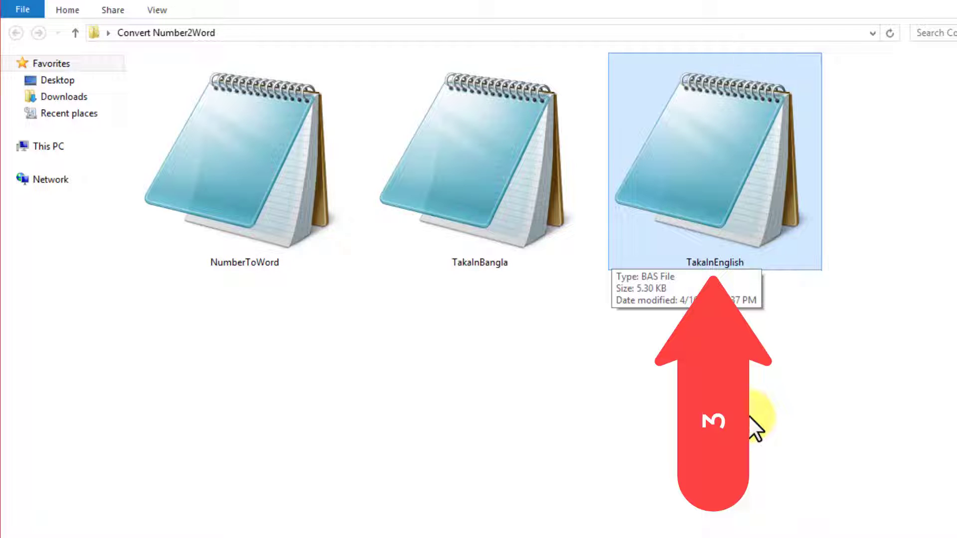
left_click_drag(895, 333, 399, 20)
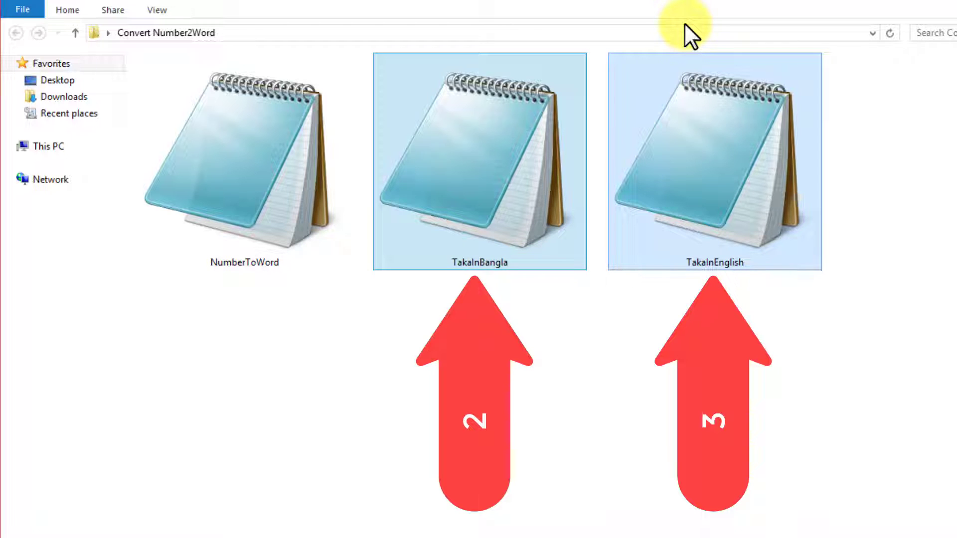
key("ctrl+a")
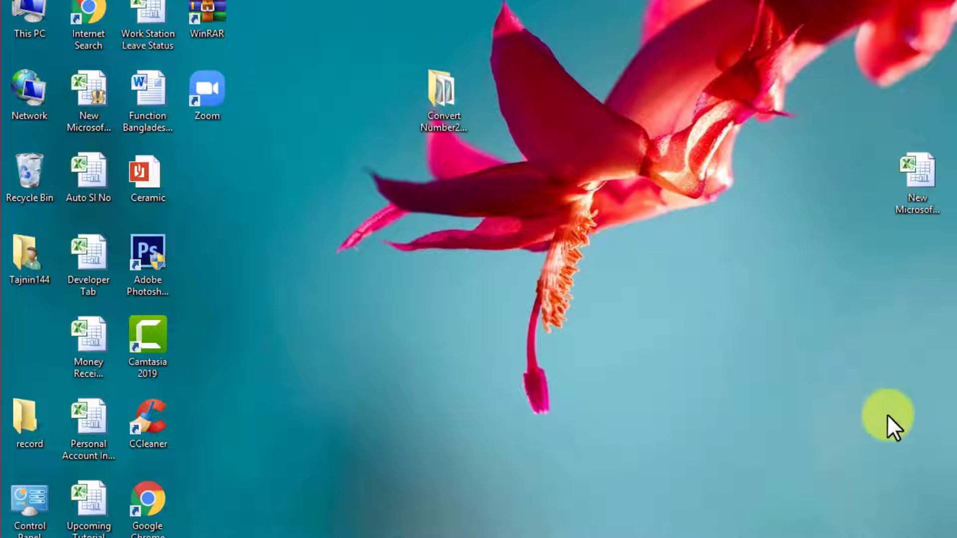
Open the New Microsoft Excel Worksheet workbook from the desktop and bring up its Visual Basic editor
double_click(921, 188)
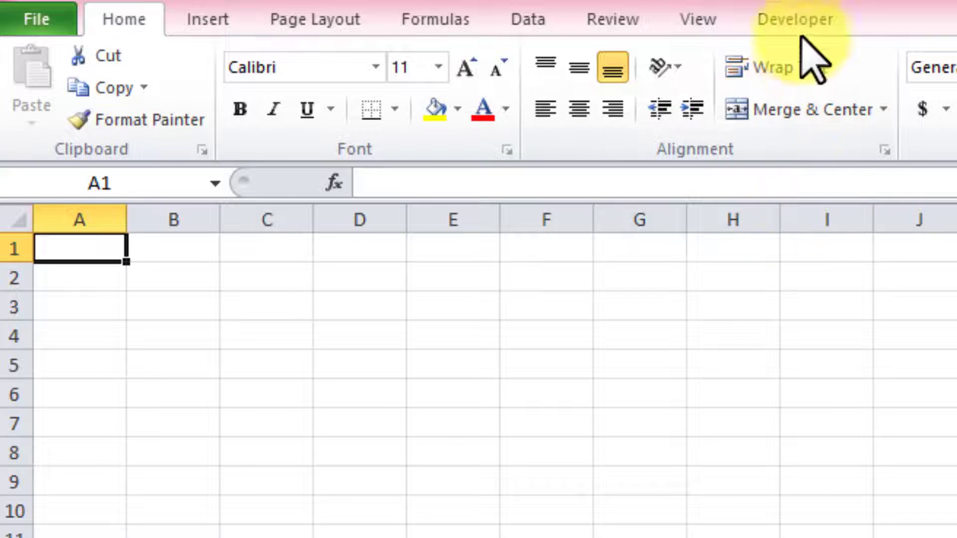
left_click(797, 22)
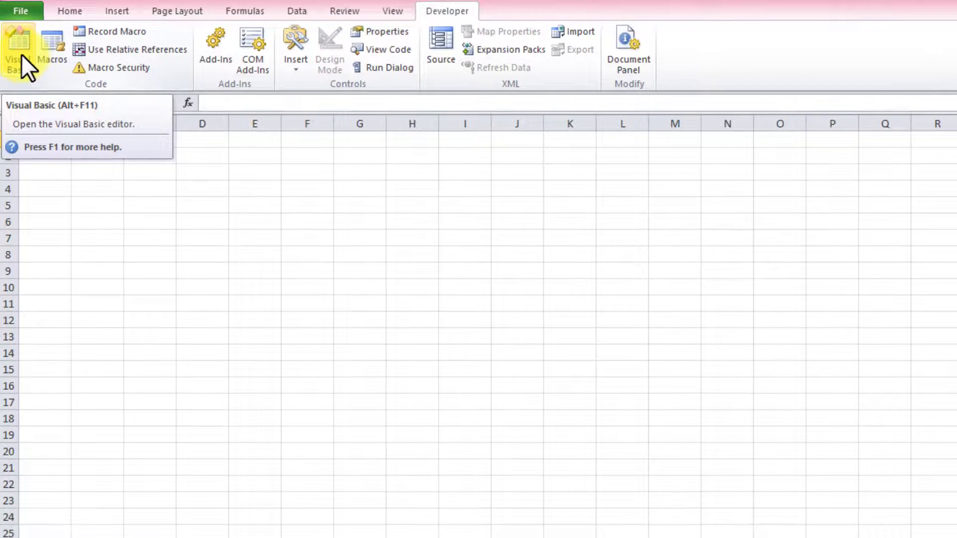
left_click(22, 54)
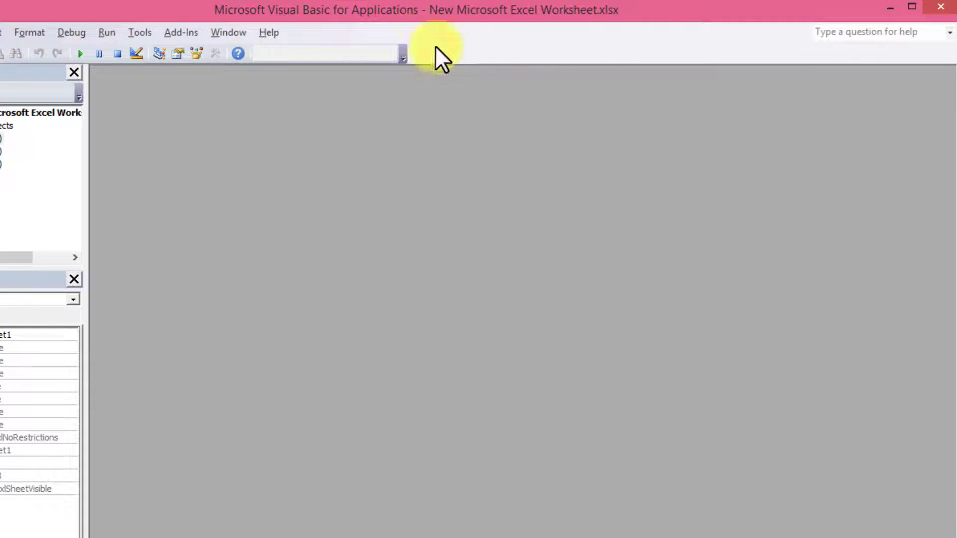
left_click(941, 6)
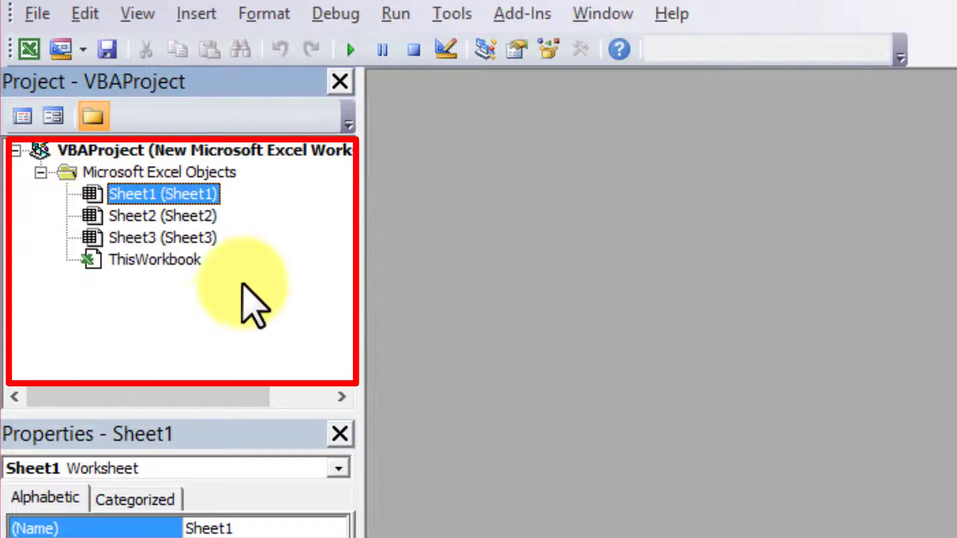
Import the NumberToWord file from the desktop folder Convert Number2Word into the workbook's VBA project
right_click(266, 191)
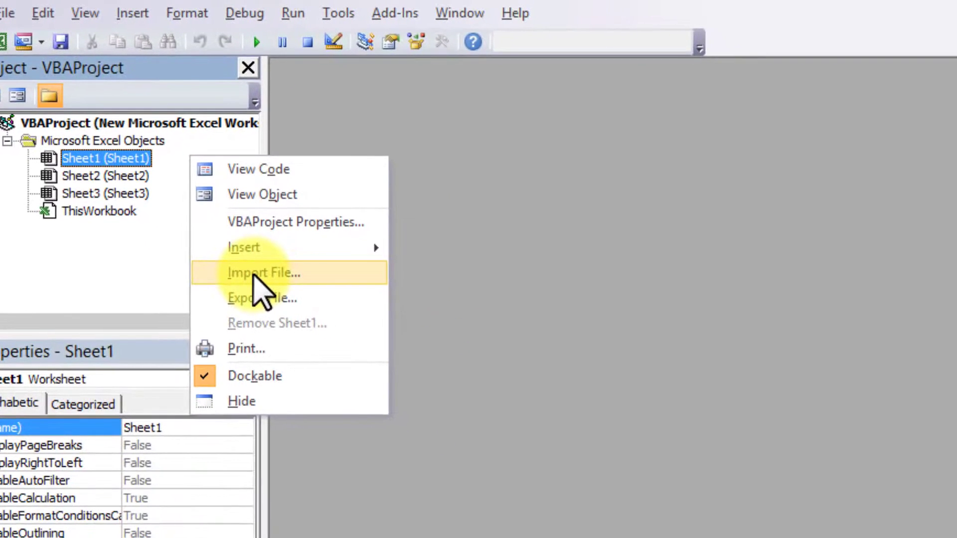
left_click(342, 336)
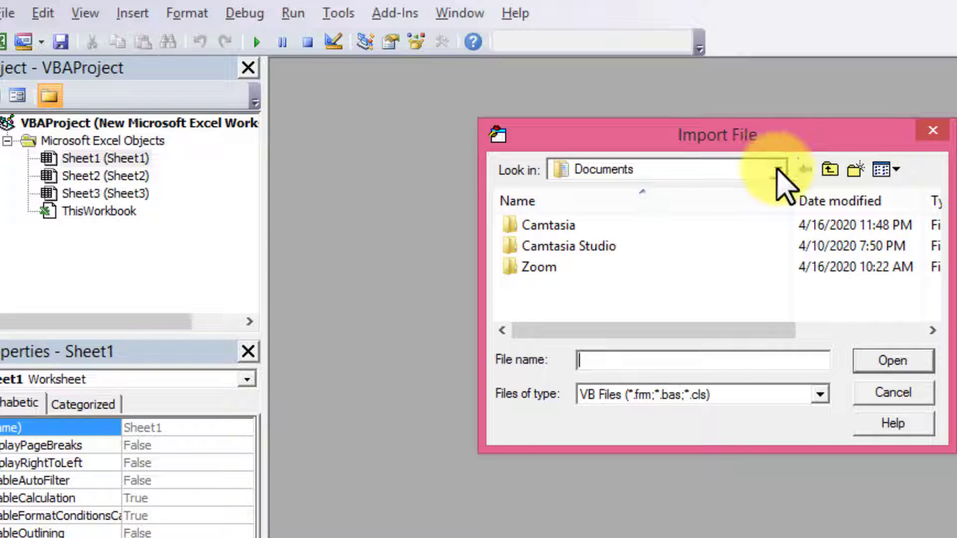
left_click(778, 169)
left_click(778, 170)
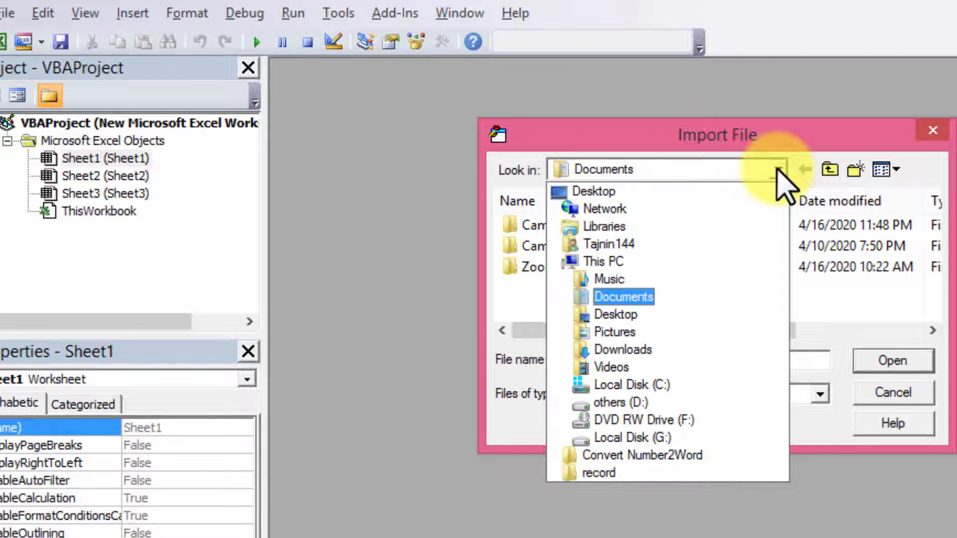
left_click(598, 192)
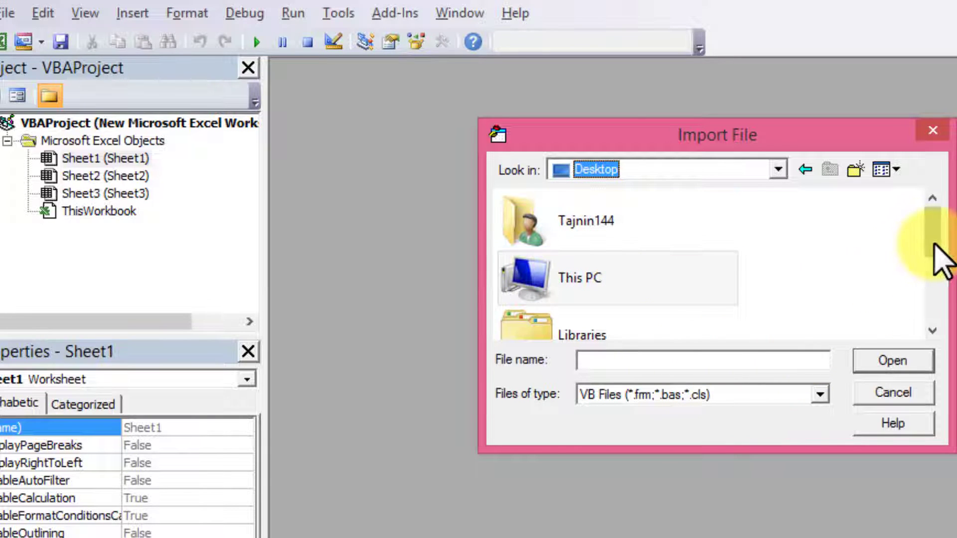
left_click_drag(933, 243, 933, 309)
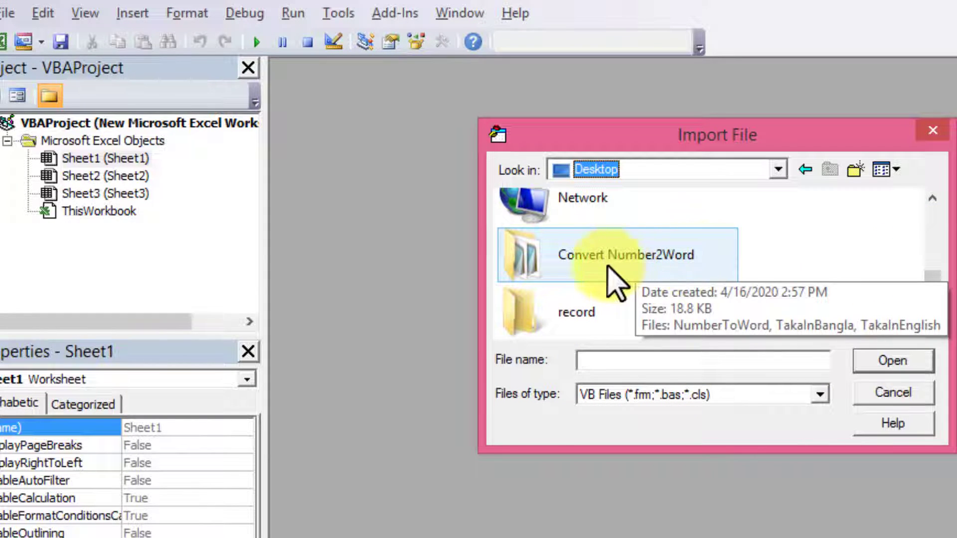
double_click(596, 260)
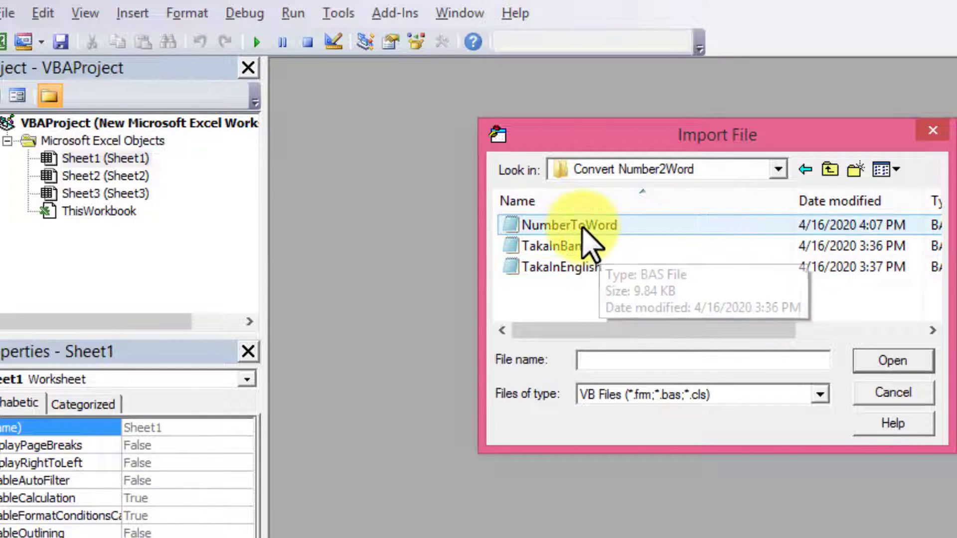
left_click(583, 227)
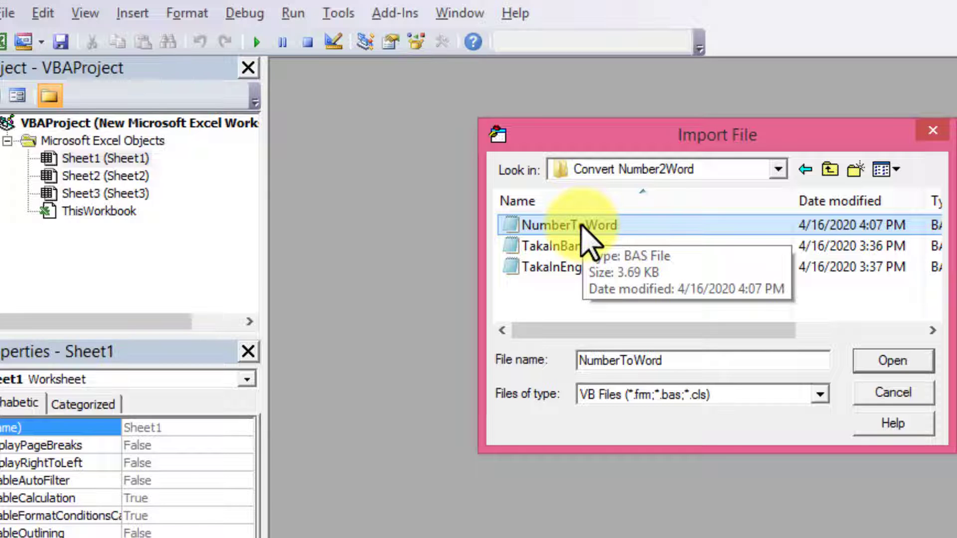
left_click(879, 363)
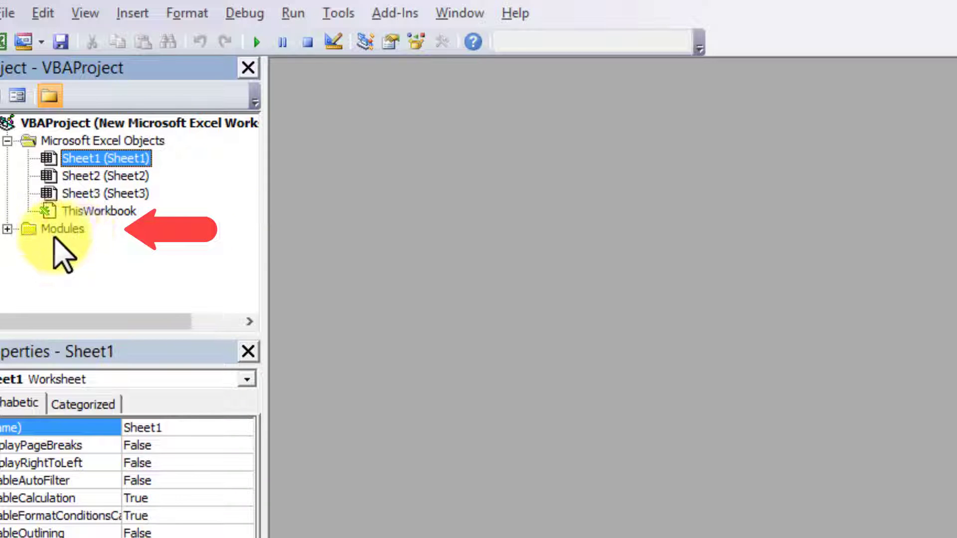
Expand the project's Modules folder and open the code of the imported Module1
left_click(7, 230)
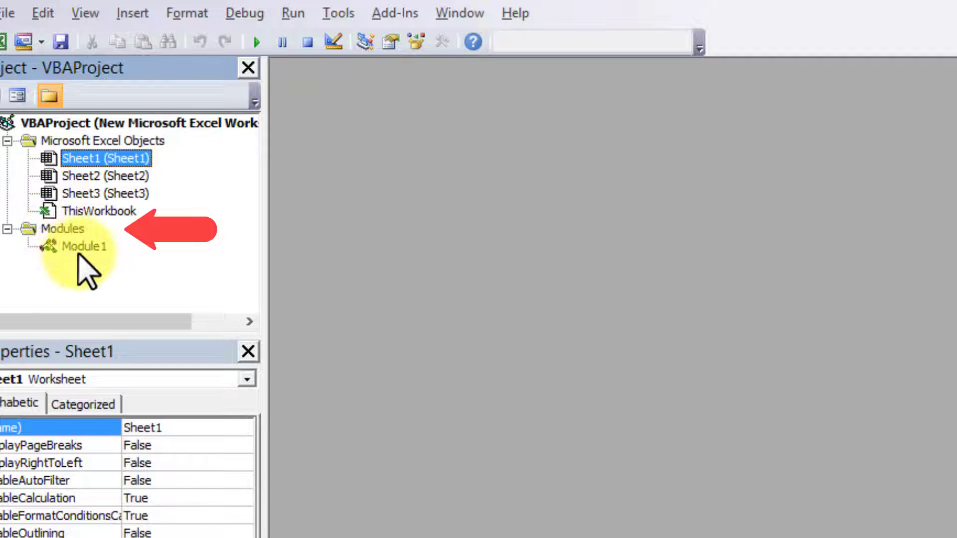
left_click(74, 232)
double_click(75, 232)
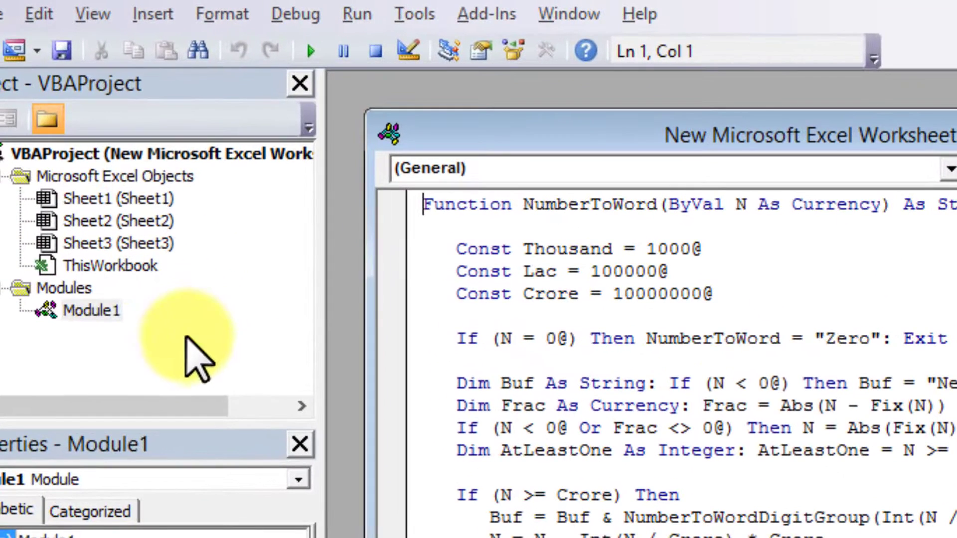
Import the TakaInBangla file from the Convert Number2Word folder into the VBA project and open its module code
left_click(188, 347)
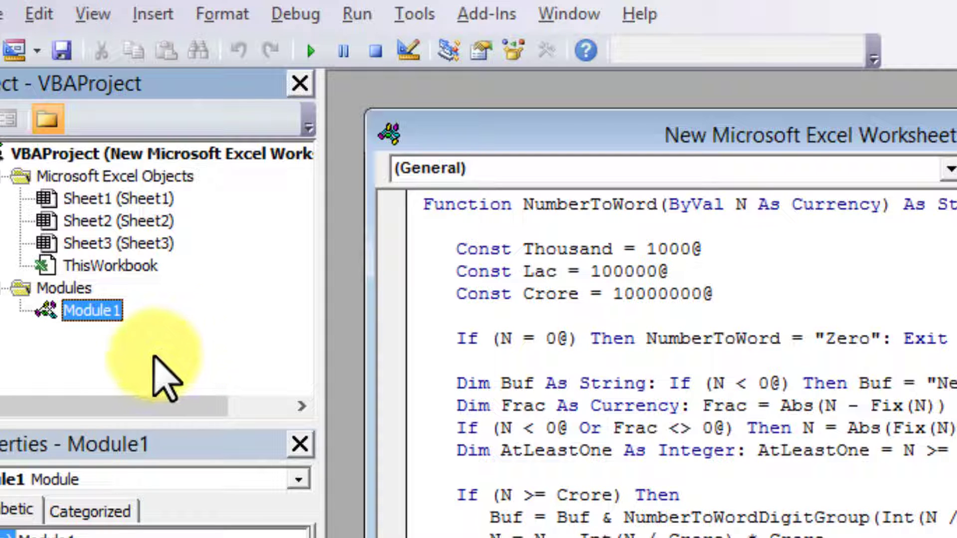
right_click(125, 344)
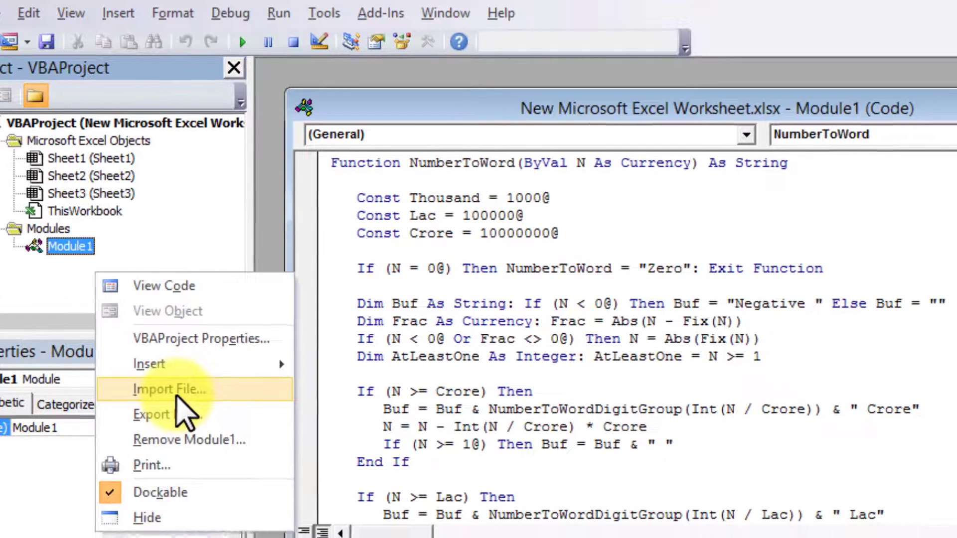
left_click(199, 492)
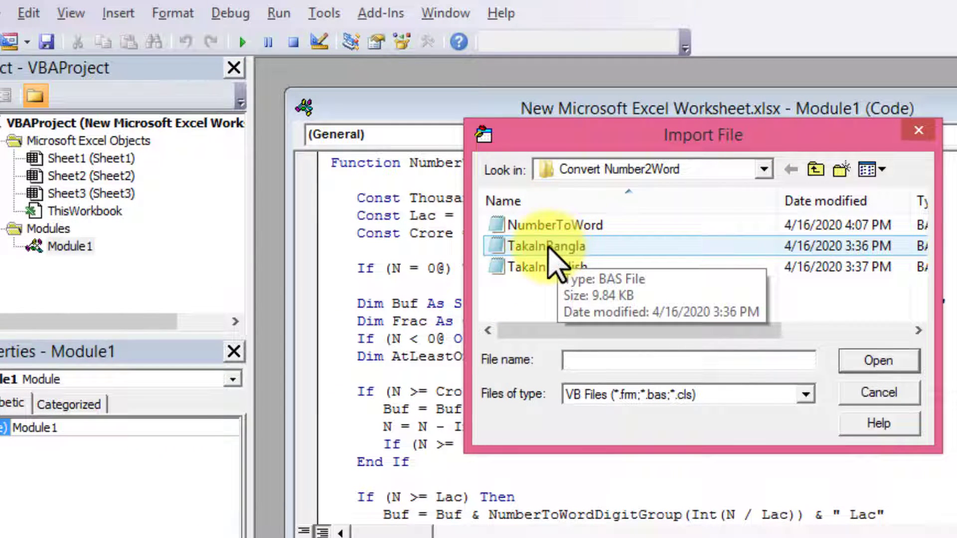
left_click(550, 246)
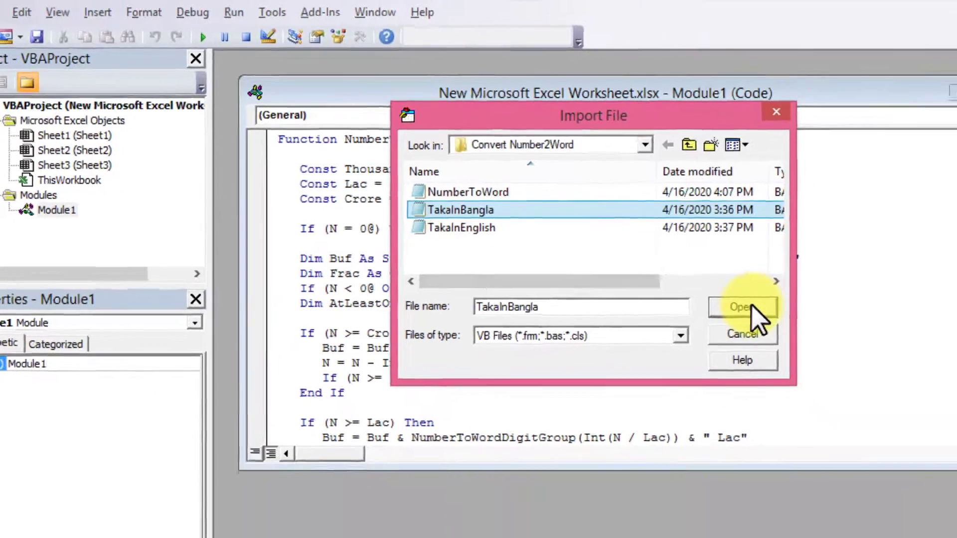
left_click(878, 360)
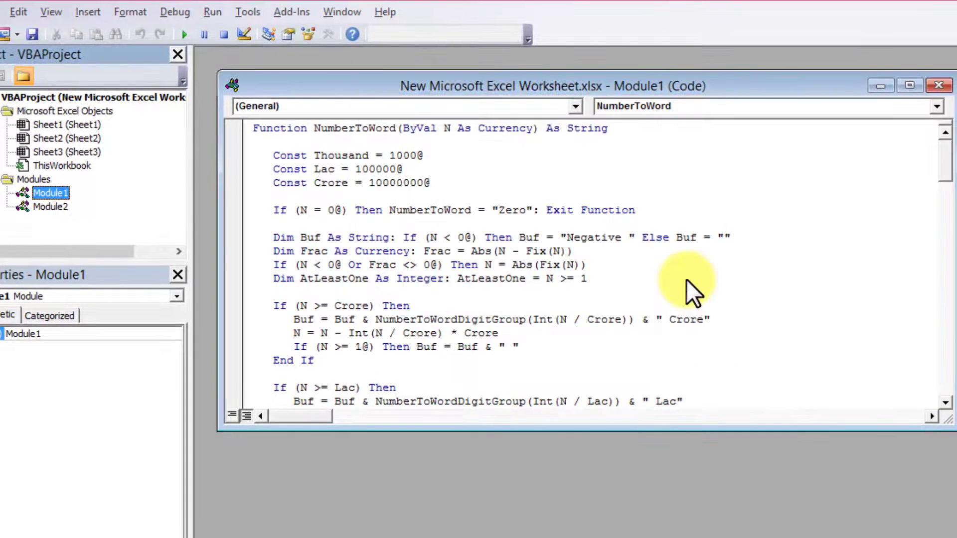
double_click(47, 205)
double_click(47, 205)
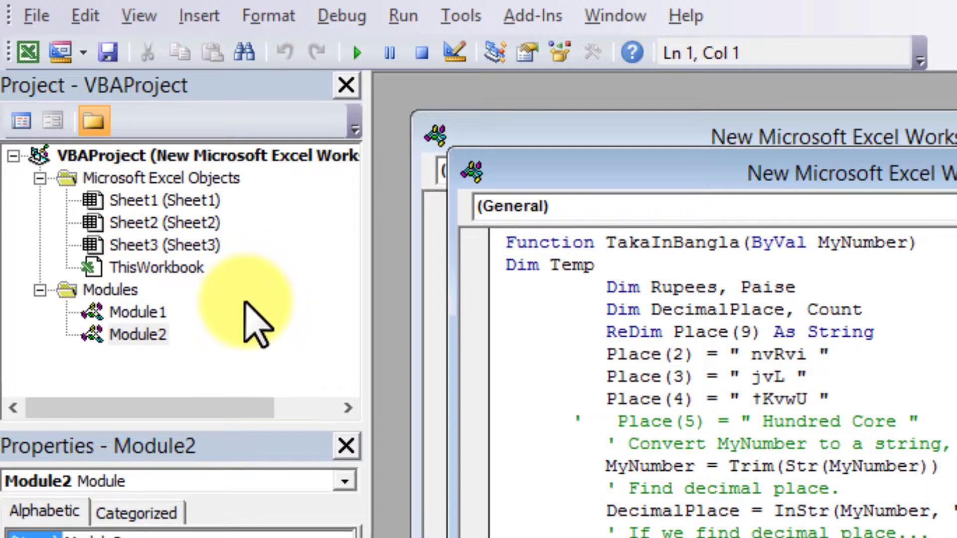
Insert a new blank standard module into the workbook's VBA project
left_click(251, 305)
right_click(254, 303)
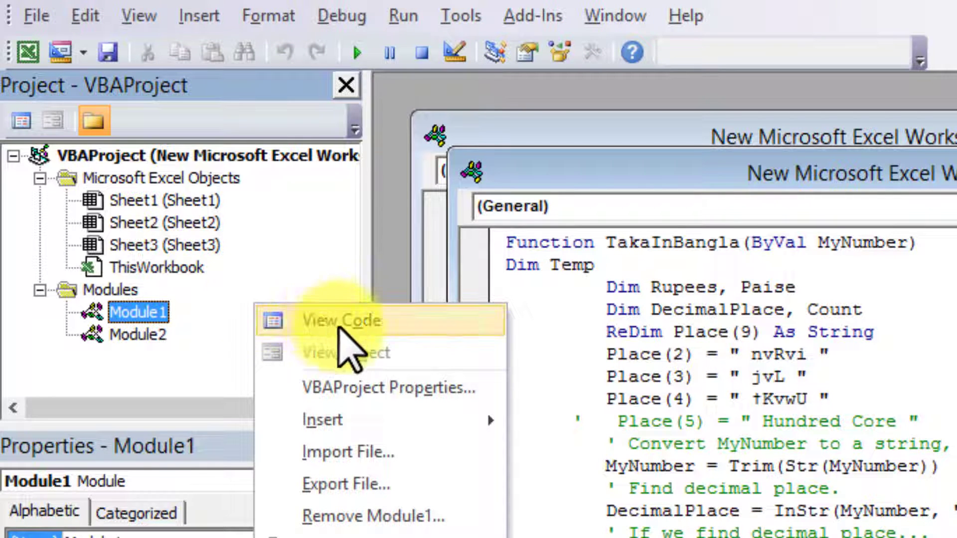
mouse_move(352, 419)
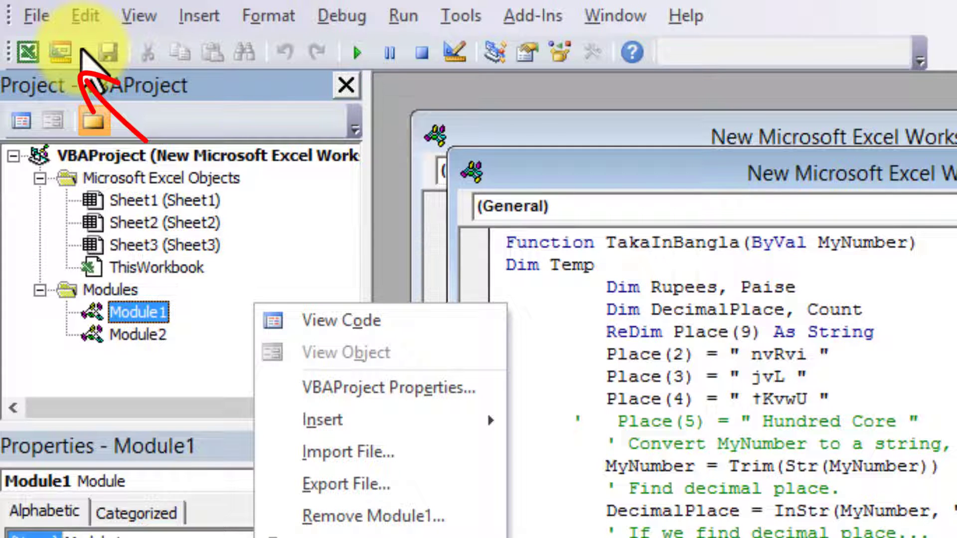
left_click(82, 50)
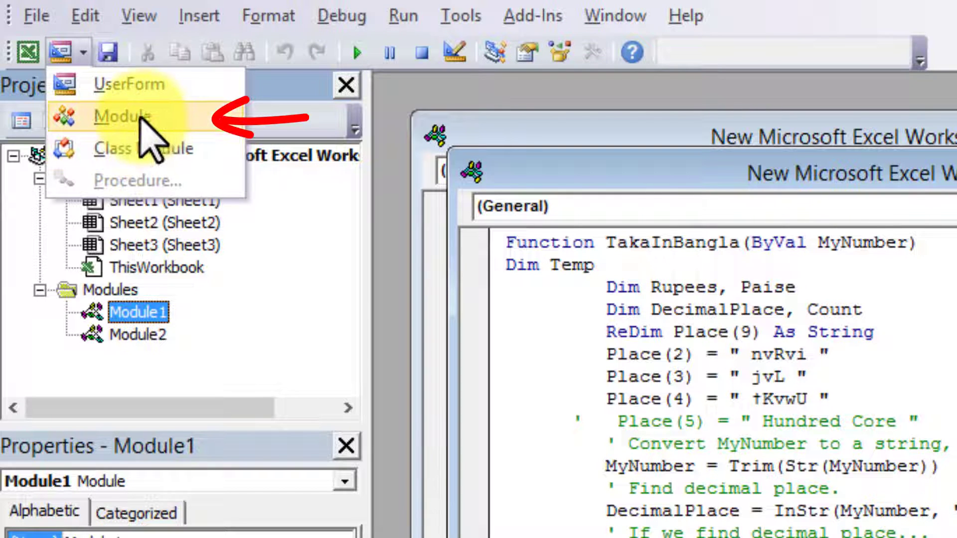
left_click(199, 20)
left_click(199, 20)
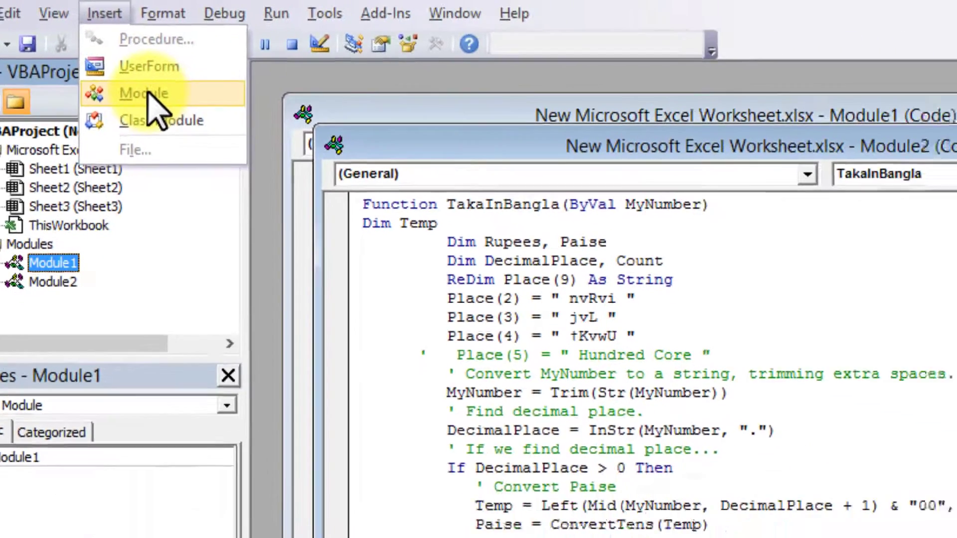
left_click(259, 112)
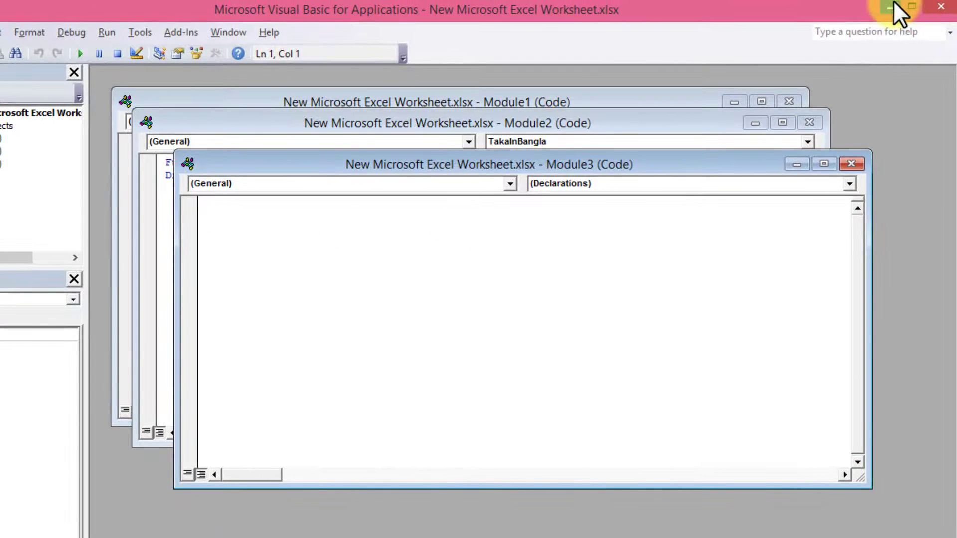
Open the TakaInEnglish file from the desktop folder Convert Number2Word in Notepad and copy its entire code
left_click(892, 7)
left_click(887, 7)
double_click(321, 125)
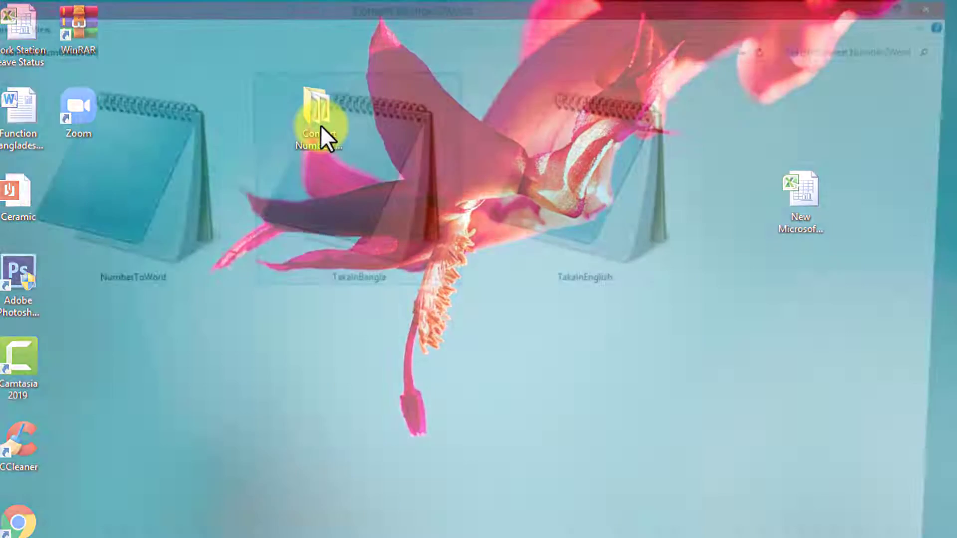
double_click(627, 222)
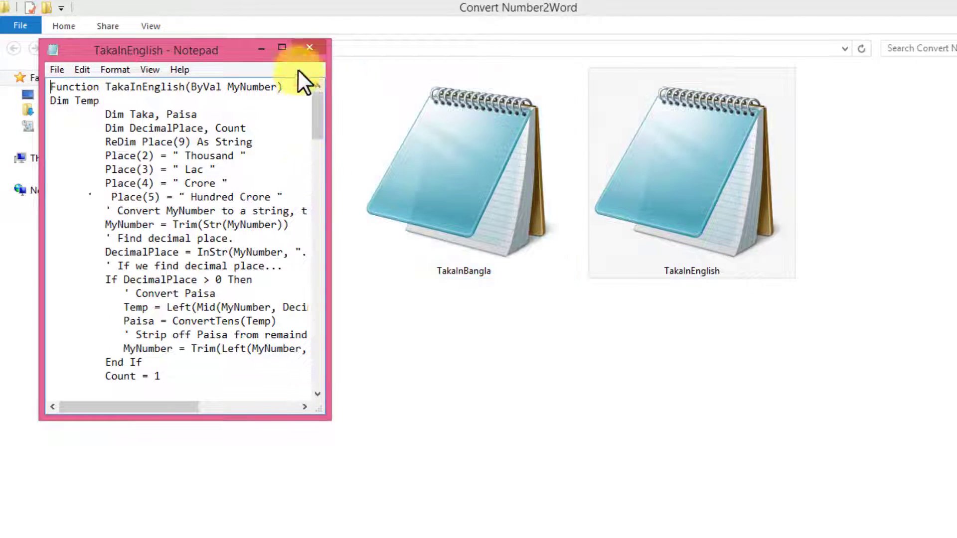
left_click(282, 47)
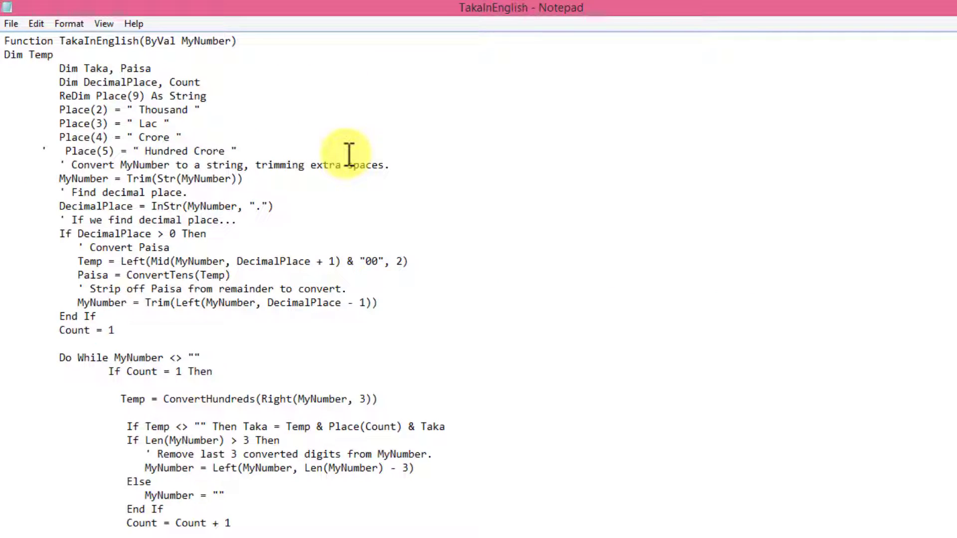
key("ctrl+a")
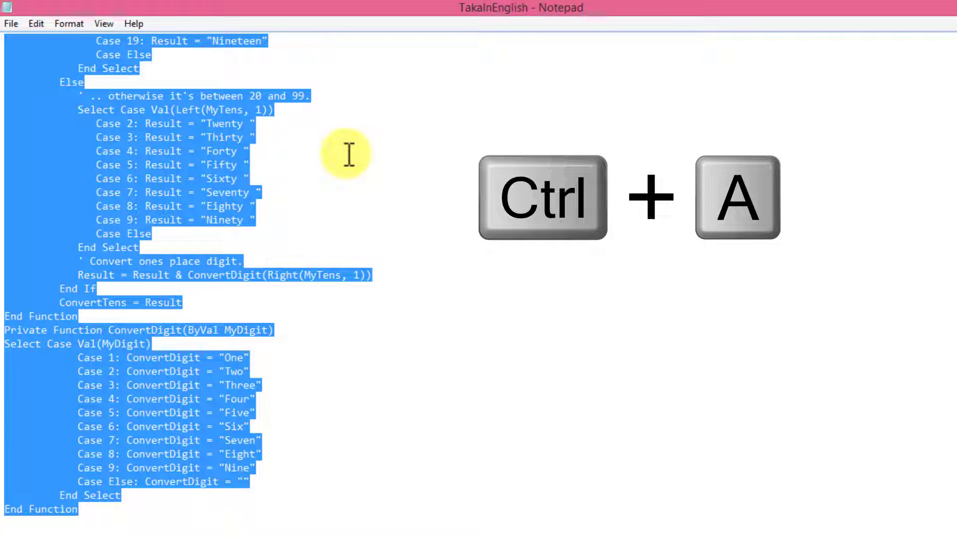
key("ctrl+c")
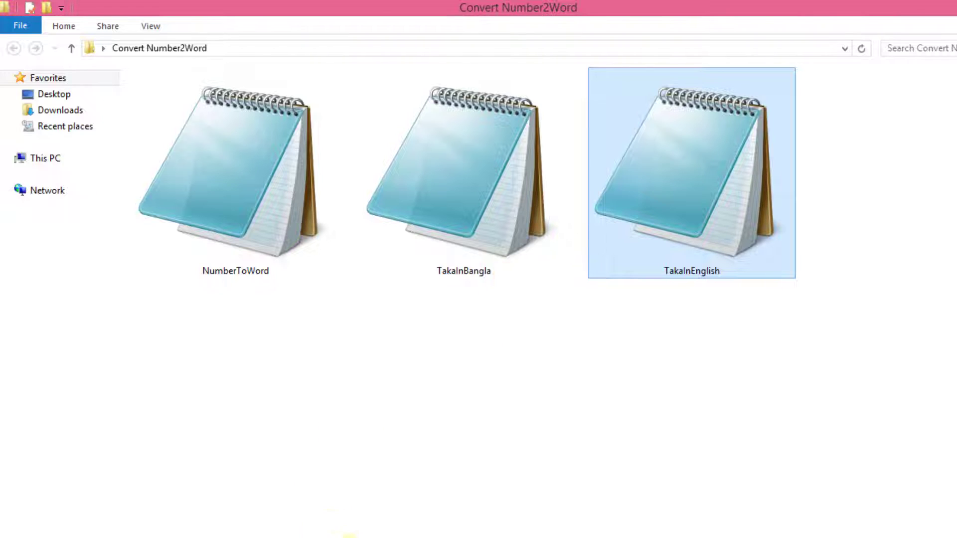
Switch to the VBA editor and paste the copied TakaInEnglish code into the empty Module3
left_click(282, 537)
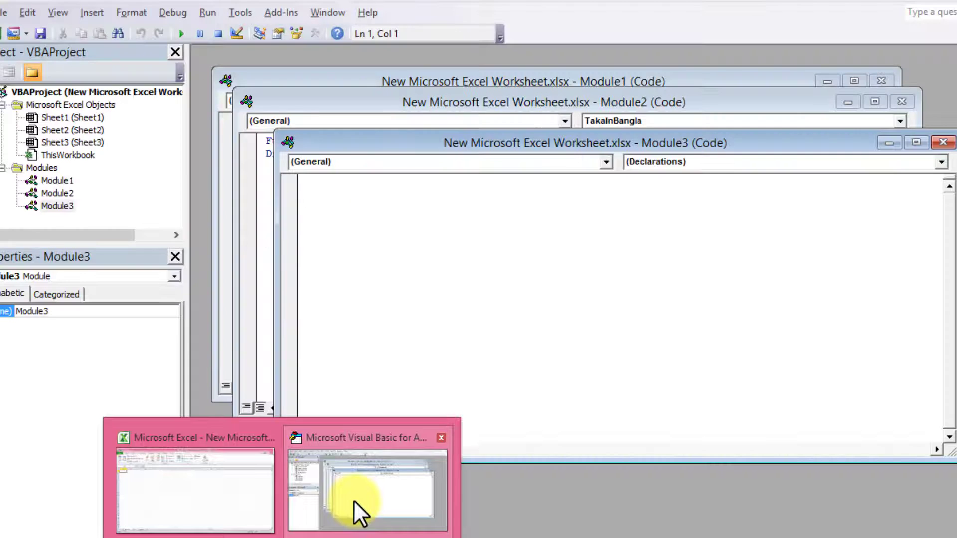
left_click(354, 501)
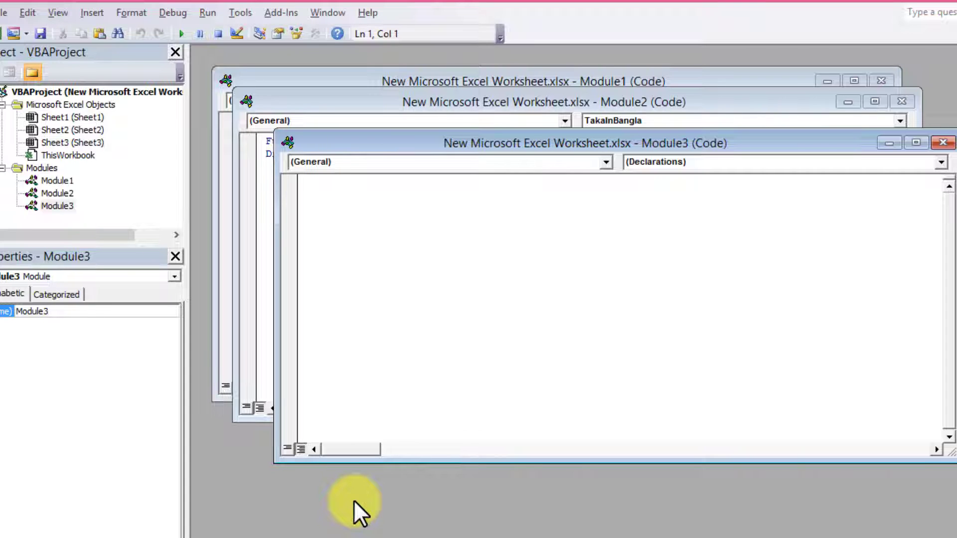
key("ctrl+v")
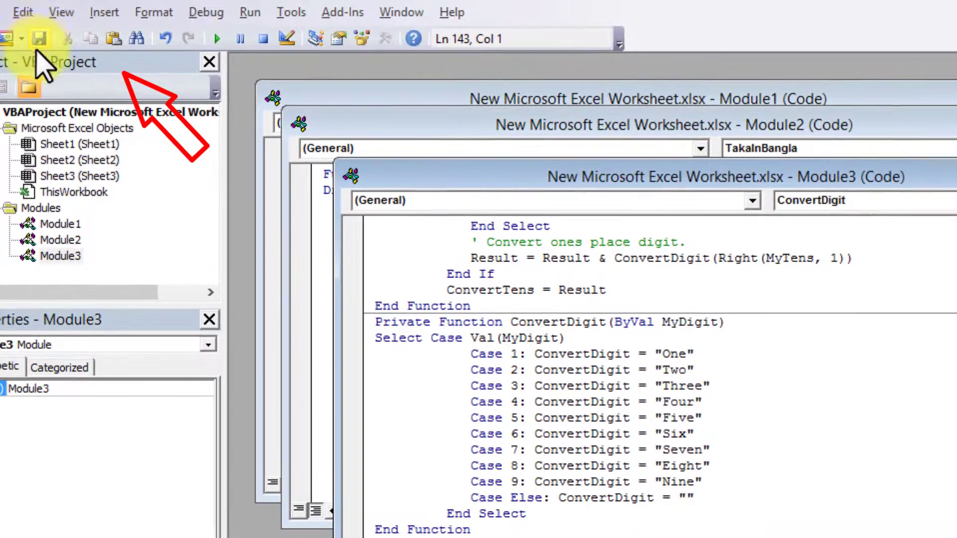
Save the workbook to the Desktop as an Excel Macro-Enabled Workbook named Number 2 Word, accepting the privacy warning
left_click(38, 39)
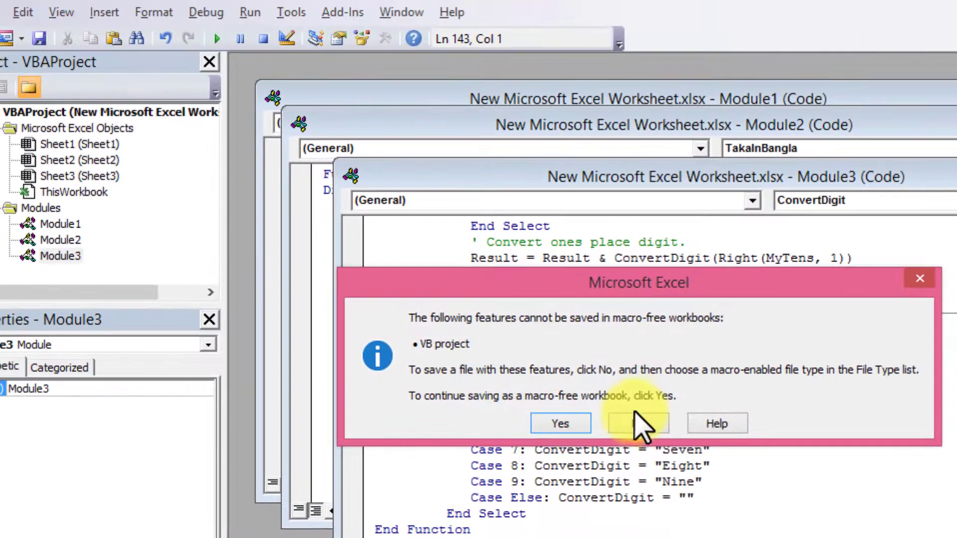
left_click(638, 424)
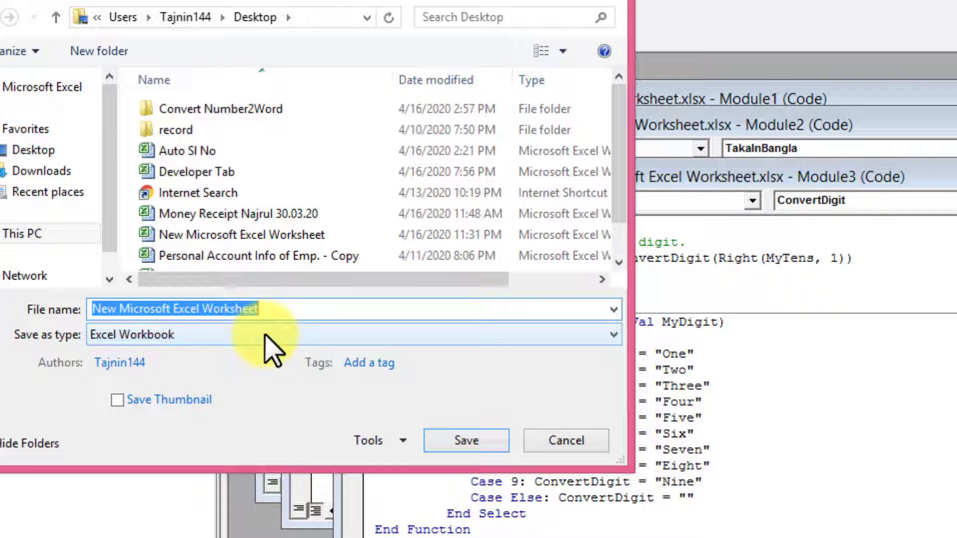
type("Number 2 Word")
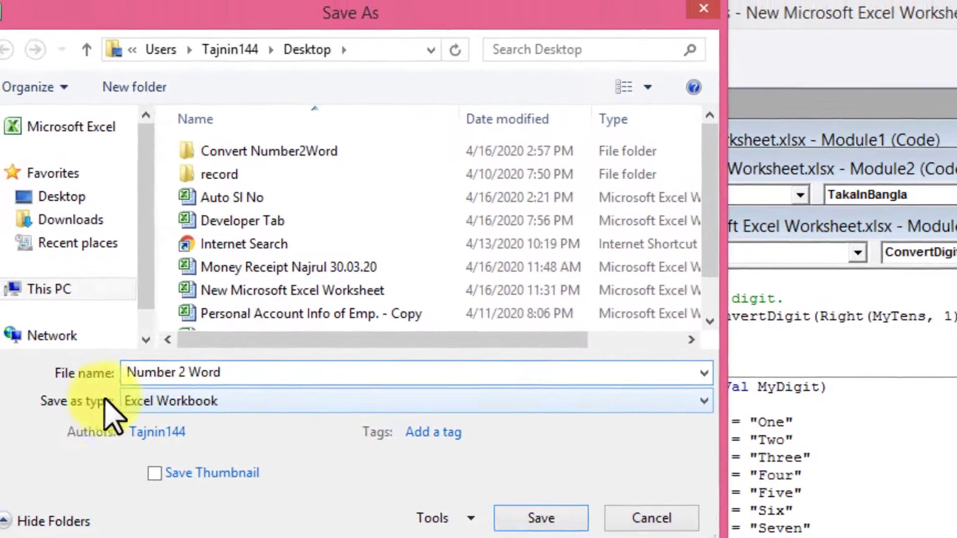
left_click(233, 422)
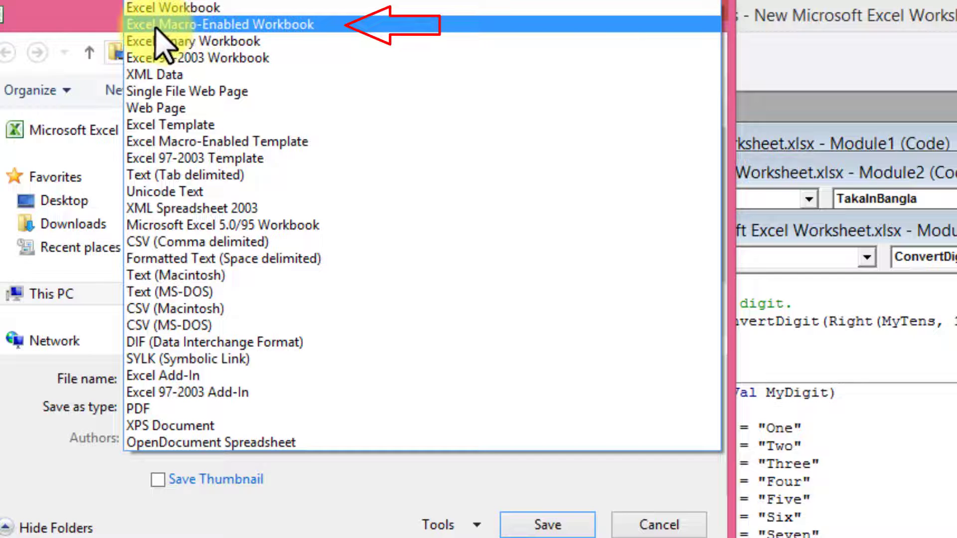
left_click(275, 25)
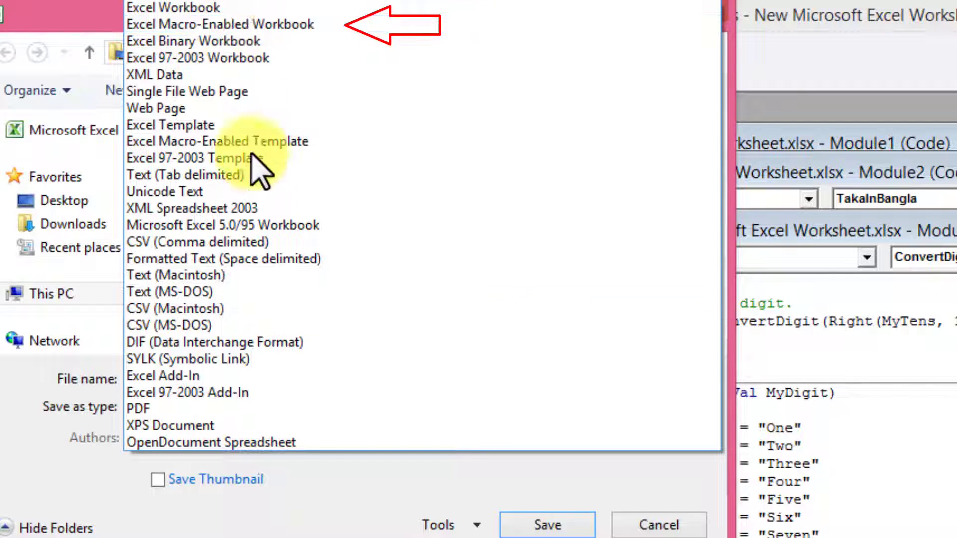
left_click(249, 24)
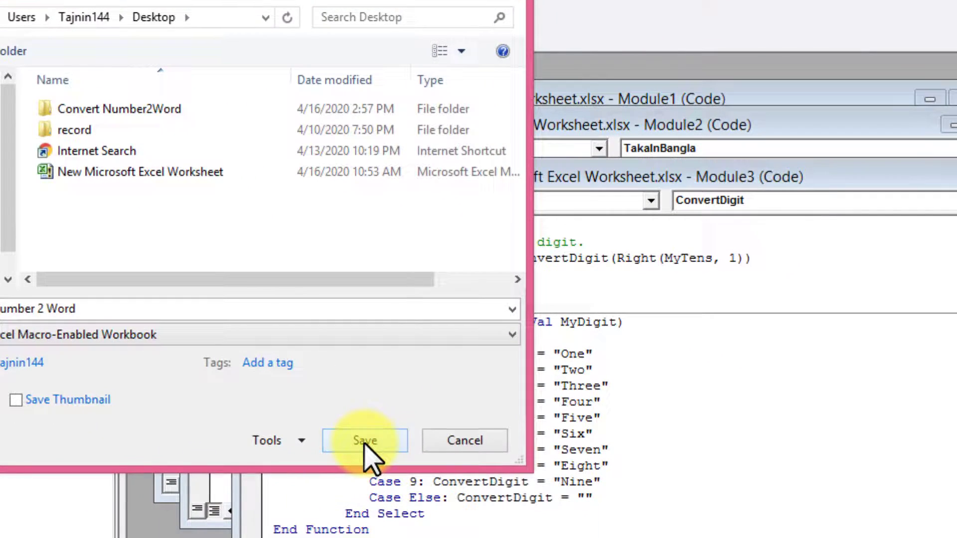
left_click(548, 529)
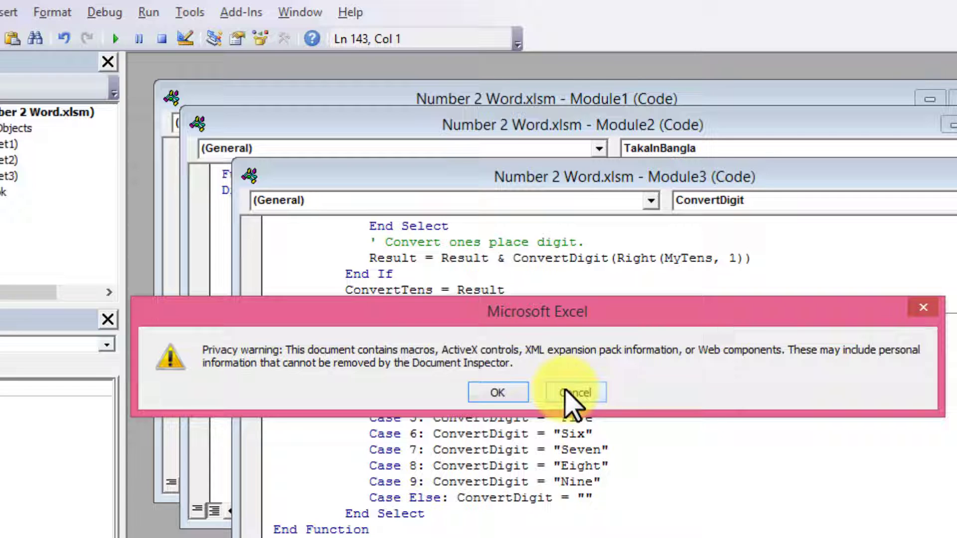
left_click(498, 393)
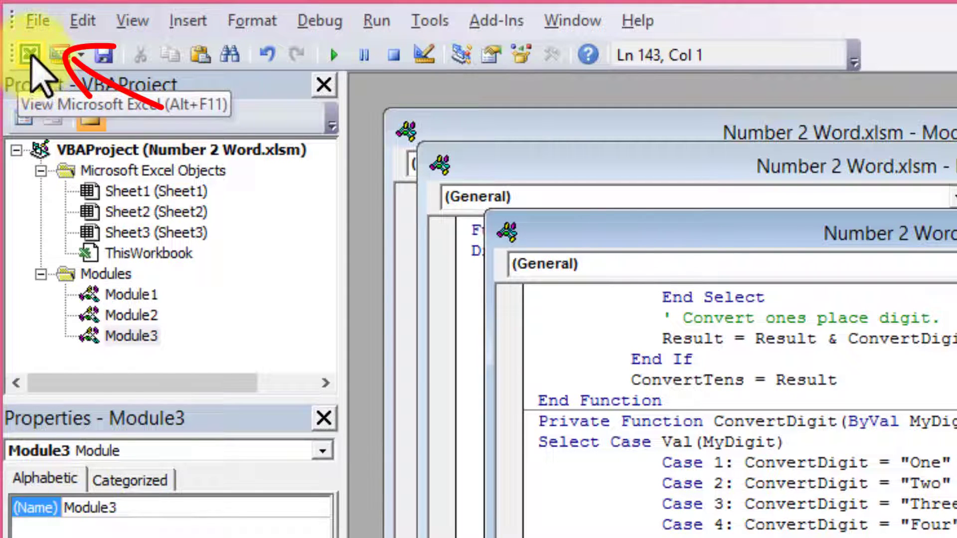
Close the VBA editor and turn off removing personal information from file properties on save in Excel's Trust Center
left_click(39, 22)
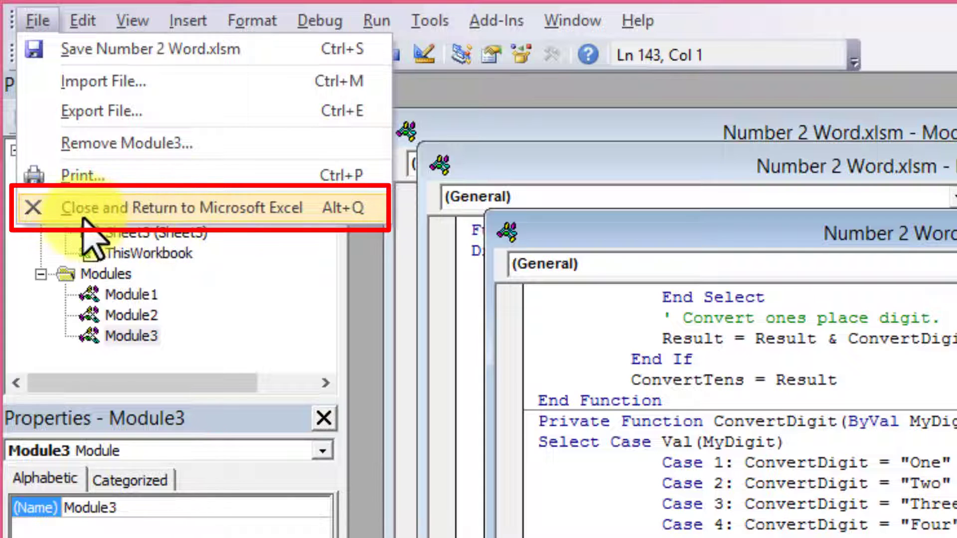
left_click(219, 208)
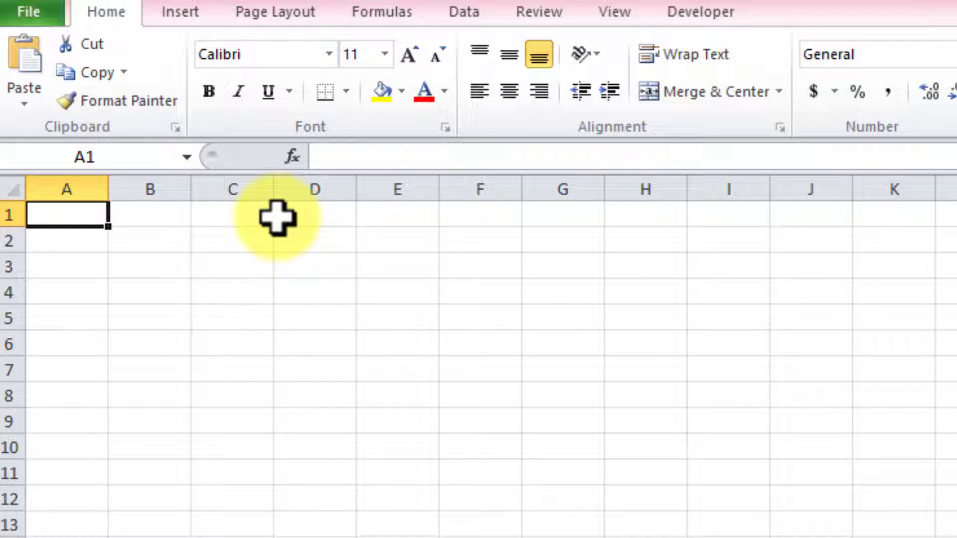
left_click(43, 14)
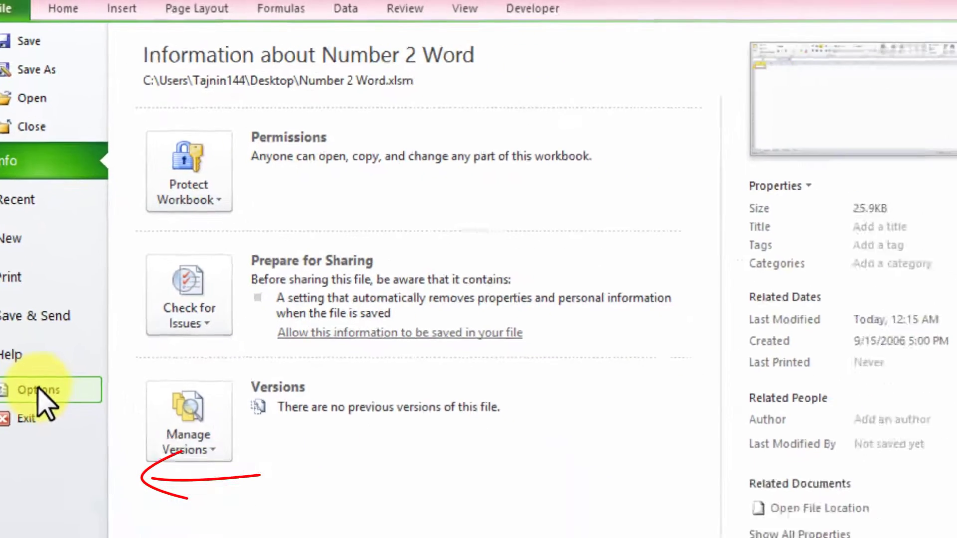
left_click(39, 391)
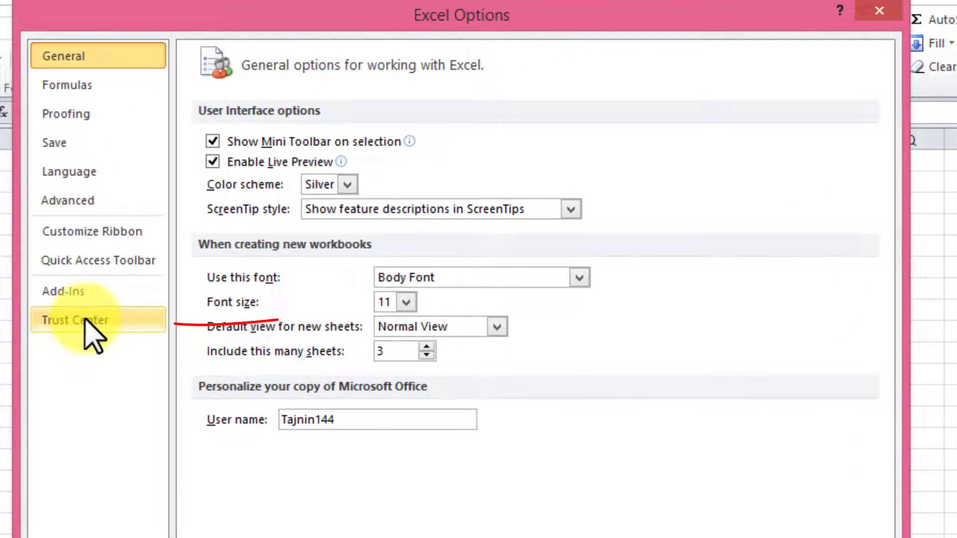
left_click(85, 322)
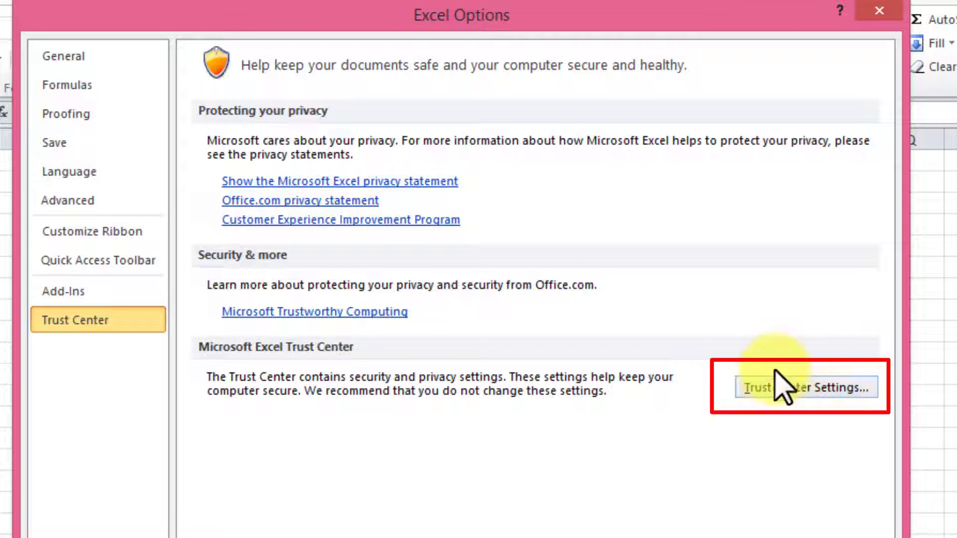
left_click(793, 394)
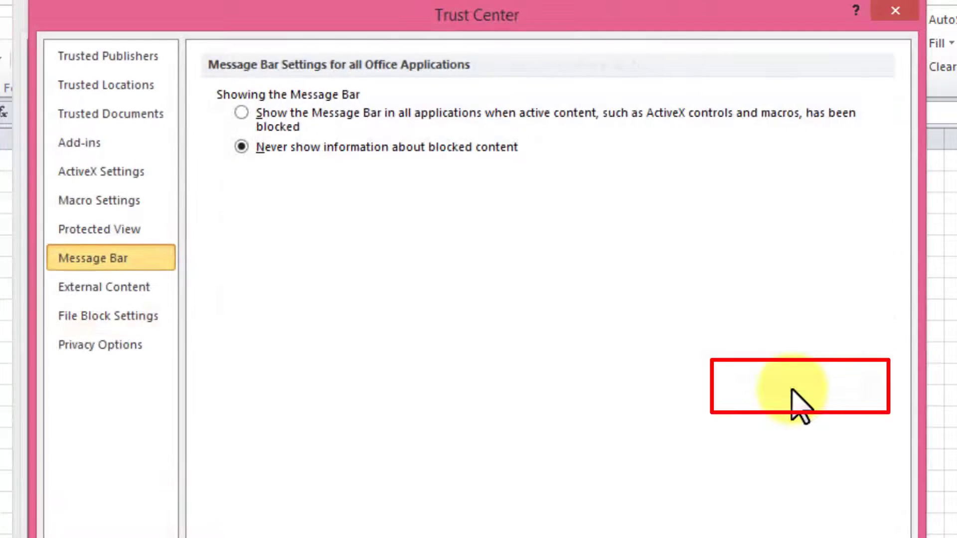
left_click(117, 348)
mouse_move(225, 321)
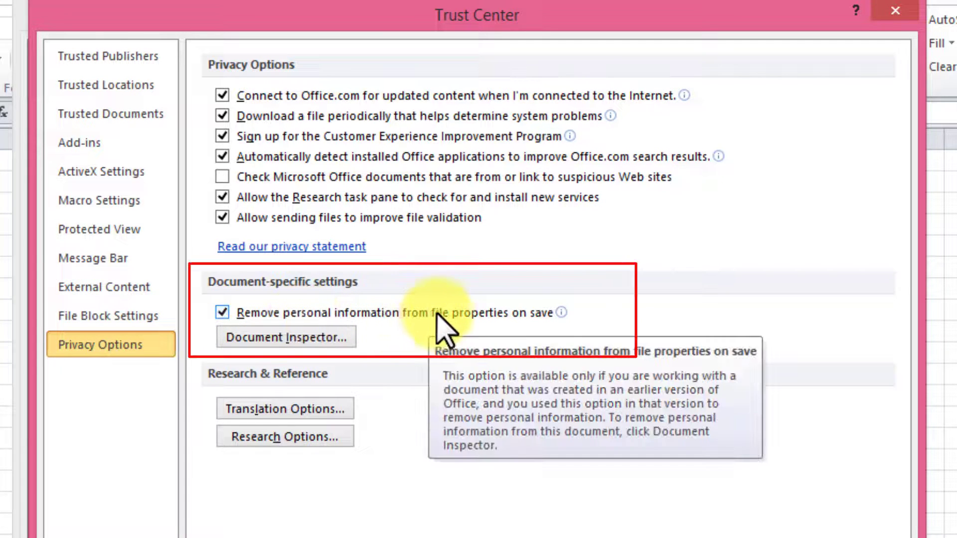
left_click(222, 312)
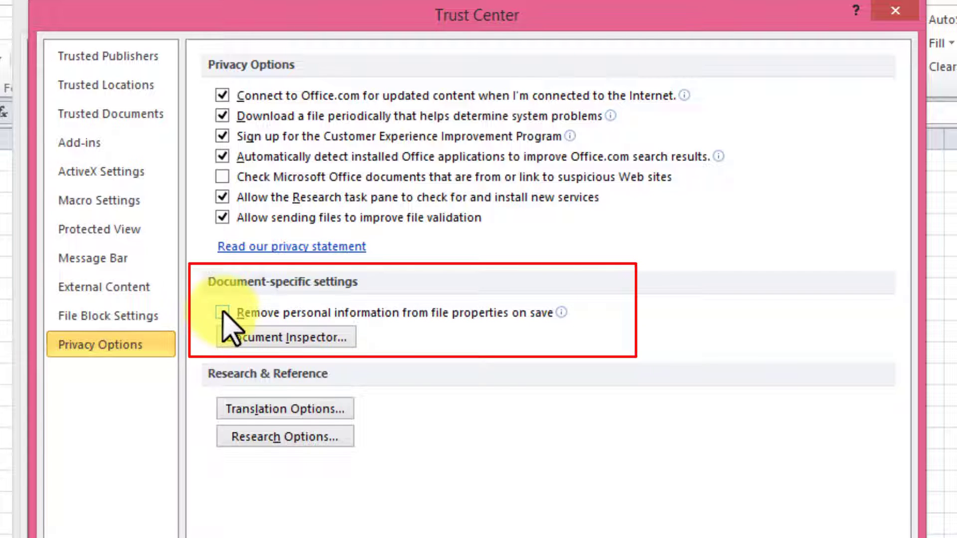
Review the remaining Trust Center categories, from File Block Settings through Macro Settings to Trusted Publishers, and apply the settings
left_click(125, 317)
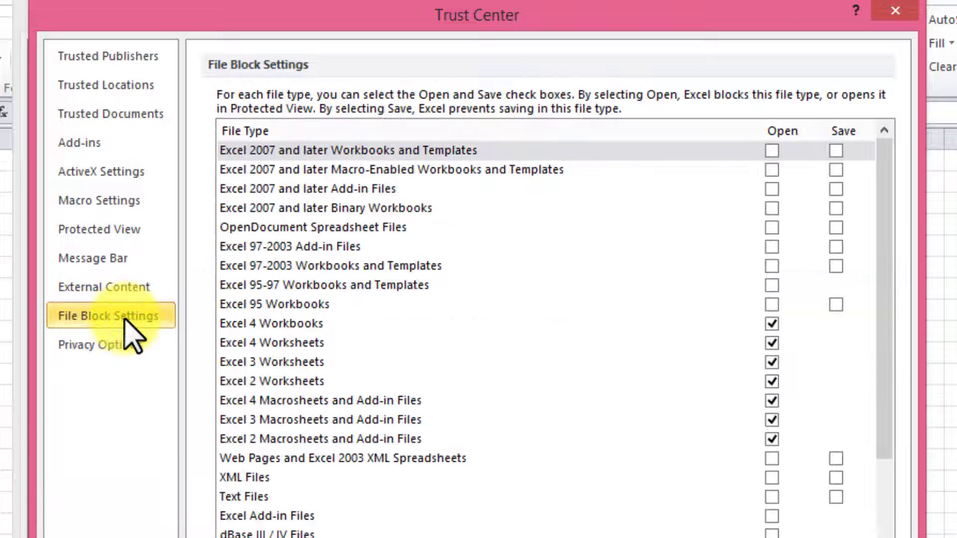
left_click(113, 293)
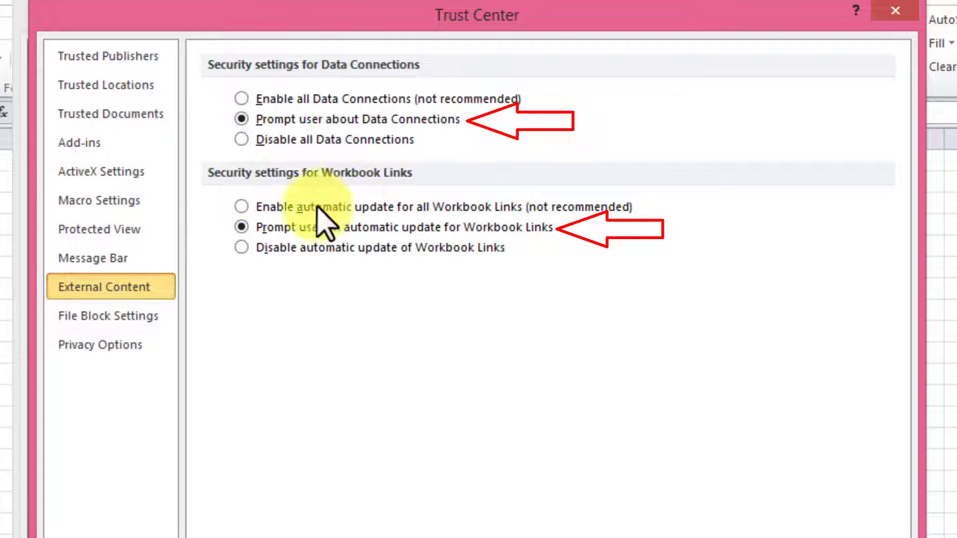
left_click(113, 262)
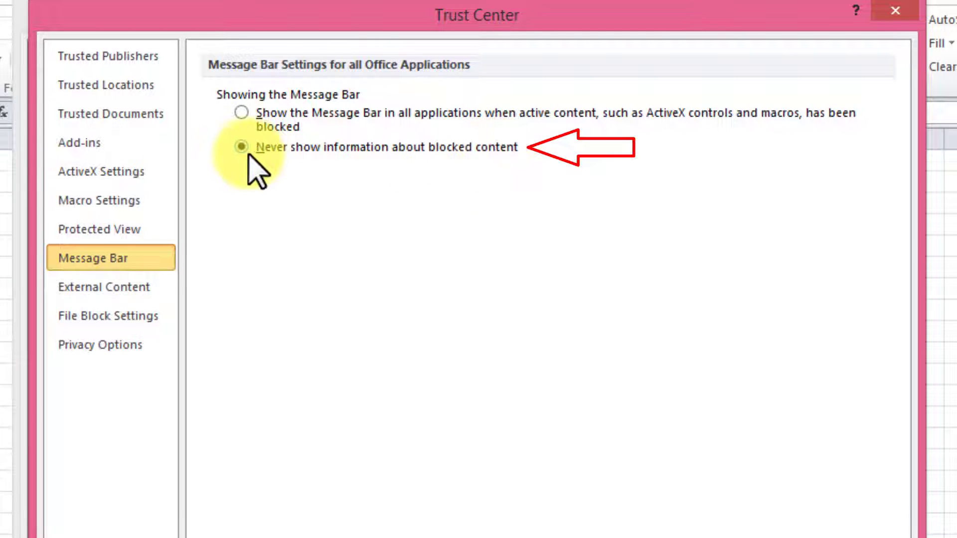
left_click(94, 232)
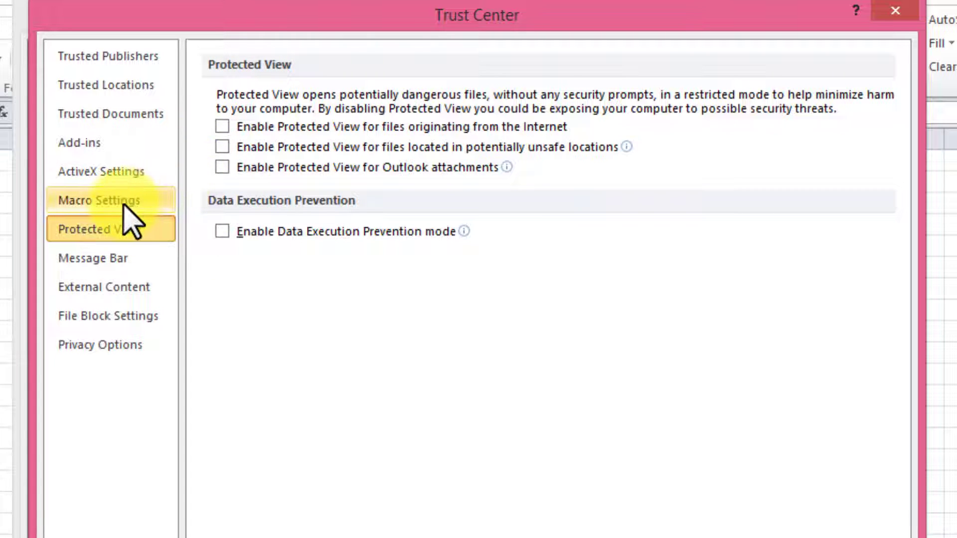
left_click(97, 202)
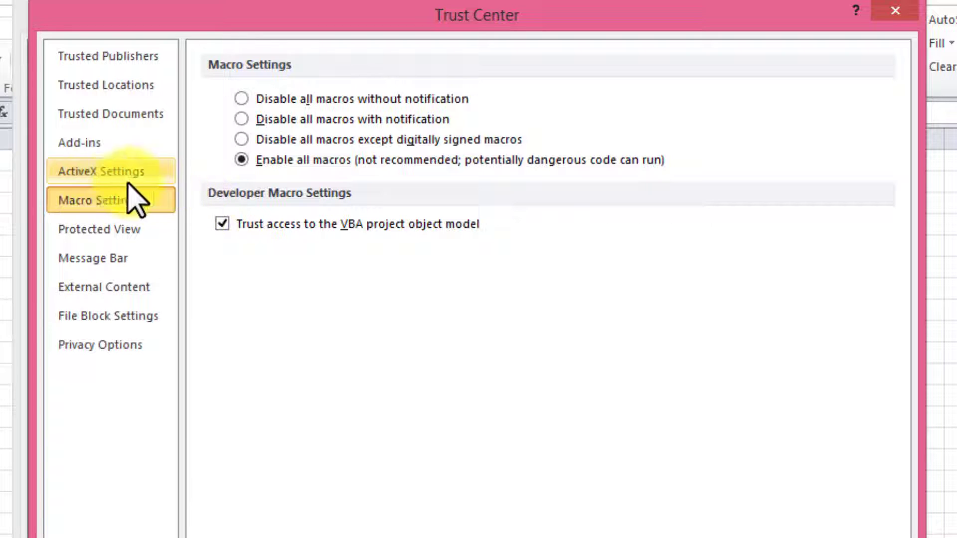
left_click(91, 178)
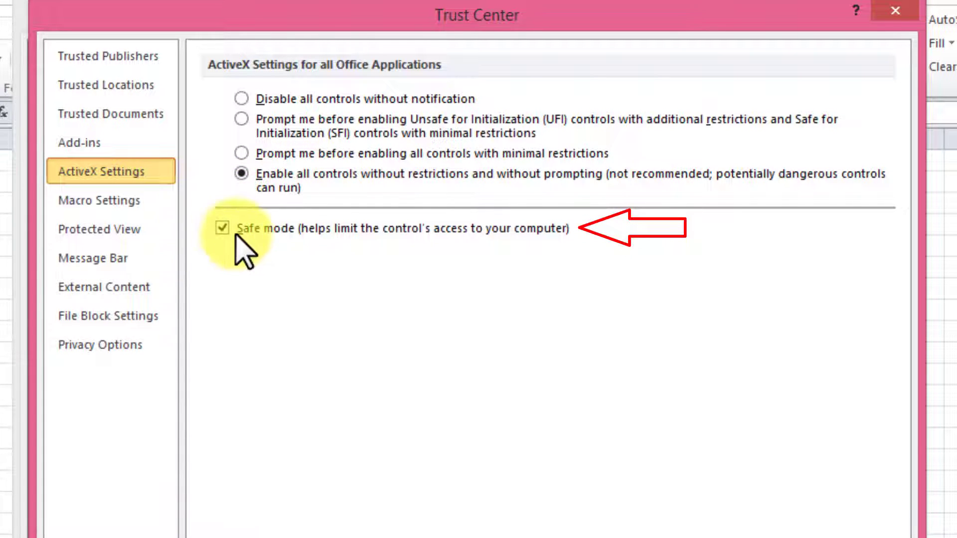
left_click(79, 145)
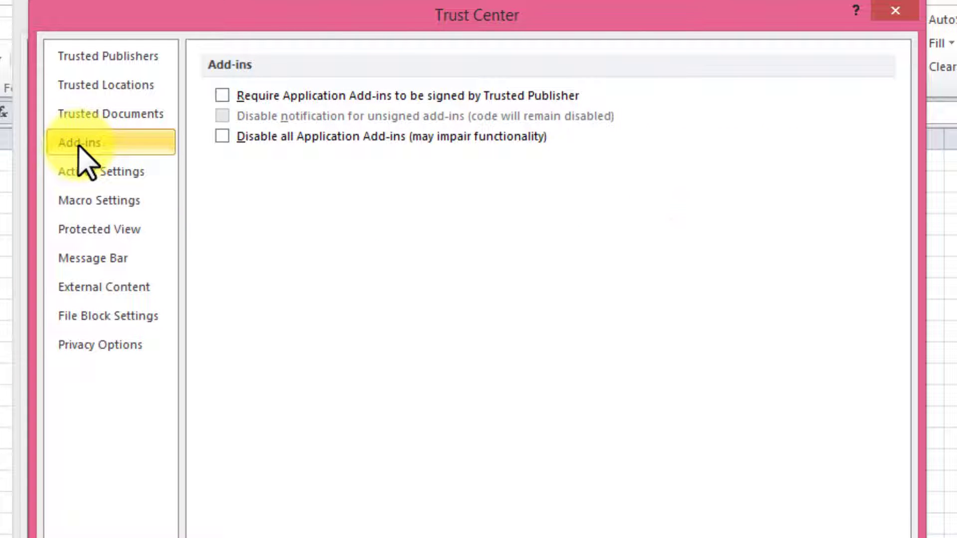
left_click(85, 121)
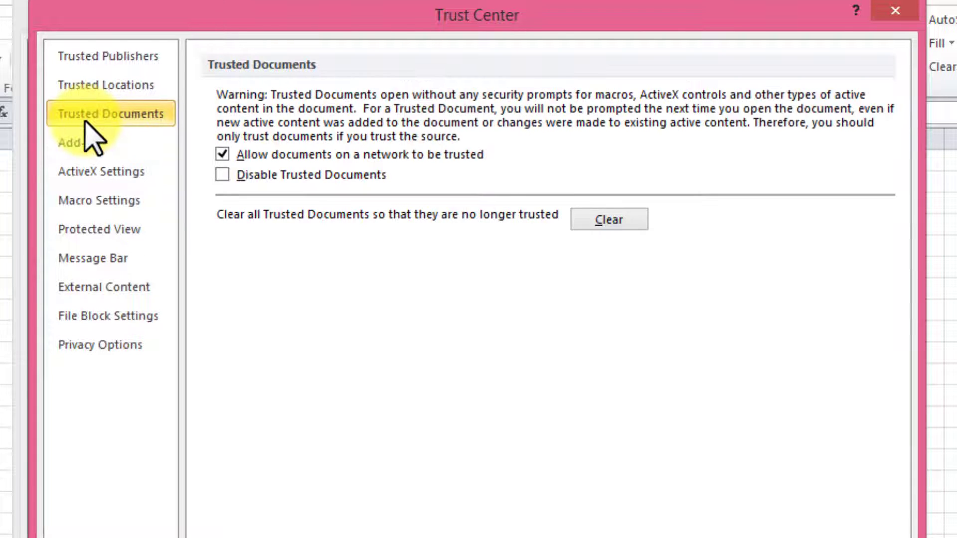
left_click(91, 90)
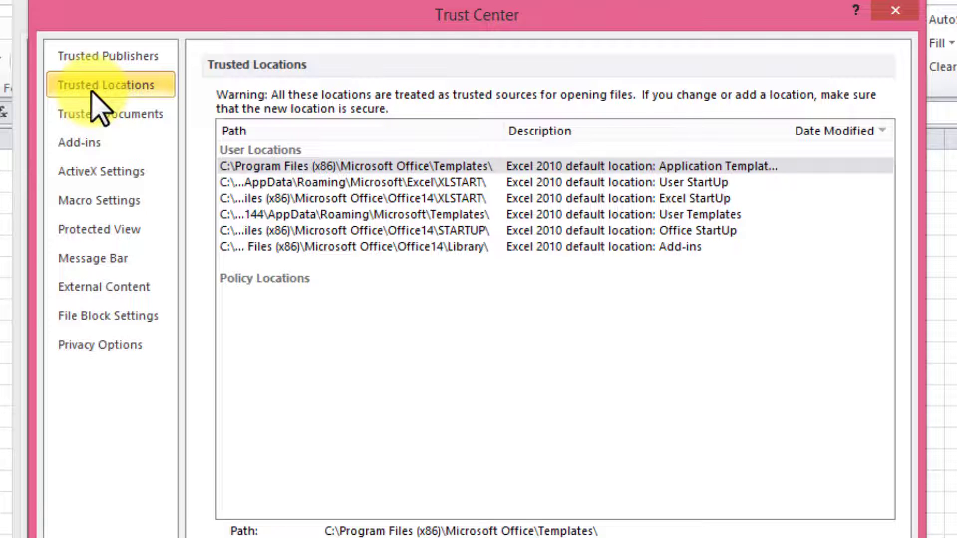
left_click(94, 62)
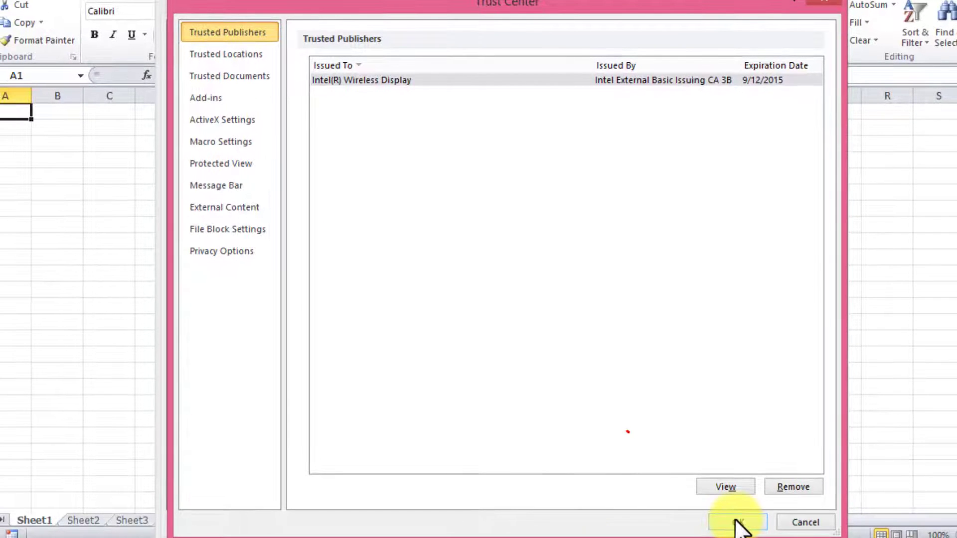
left_click(737, 523)
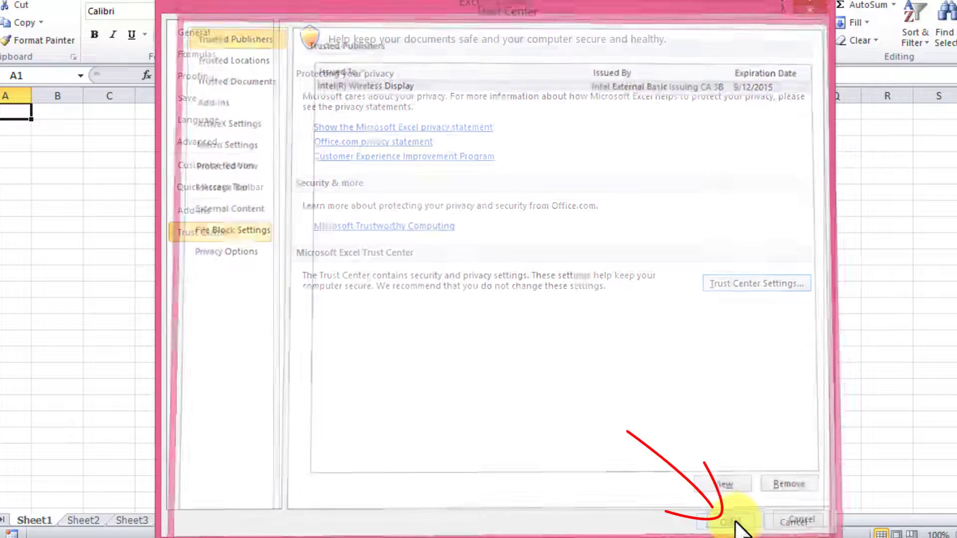
left_click(733, 522)
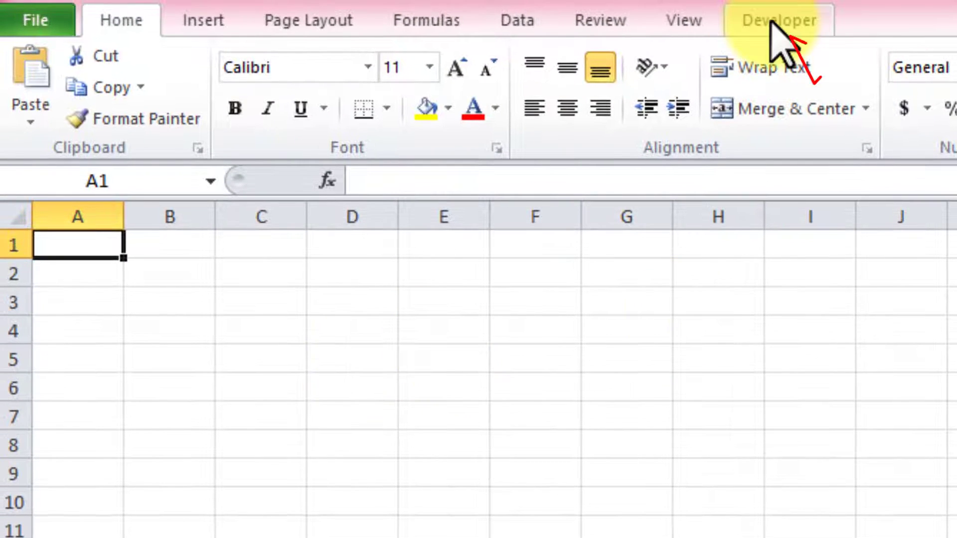
Check the workbook's macro security settings and its document-specific privacy options, and close the Trust Center
left_click(772, 22)
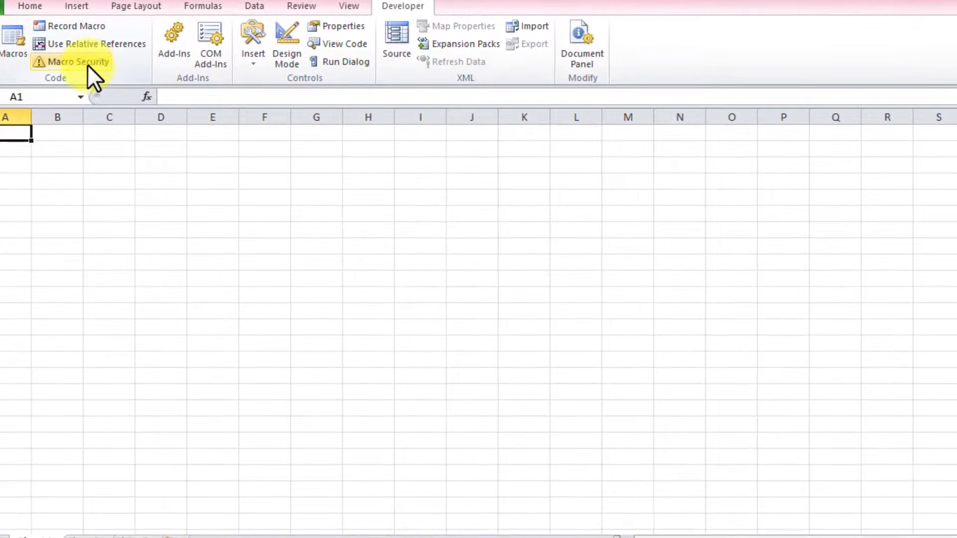
left_click(86, 64)
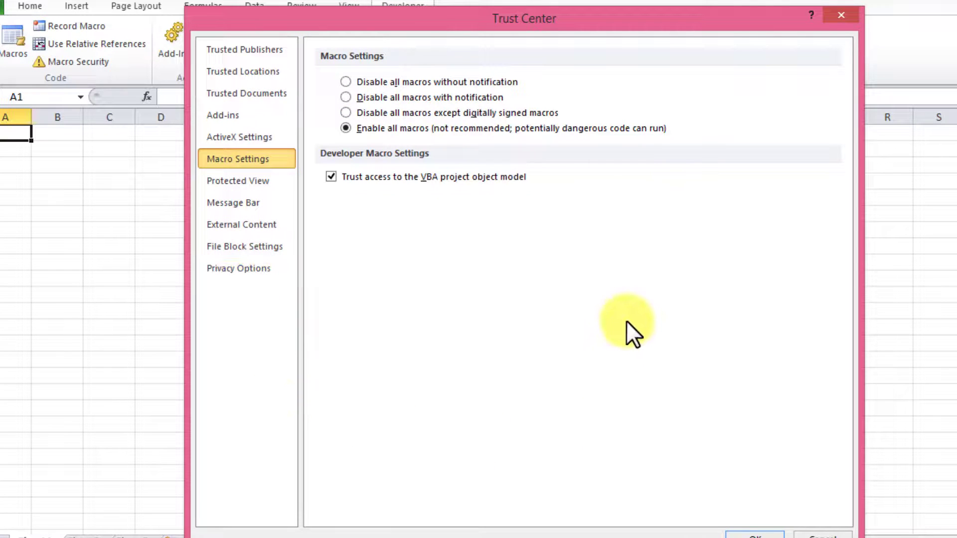
left_click(234, 274)
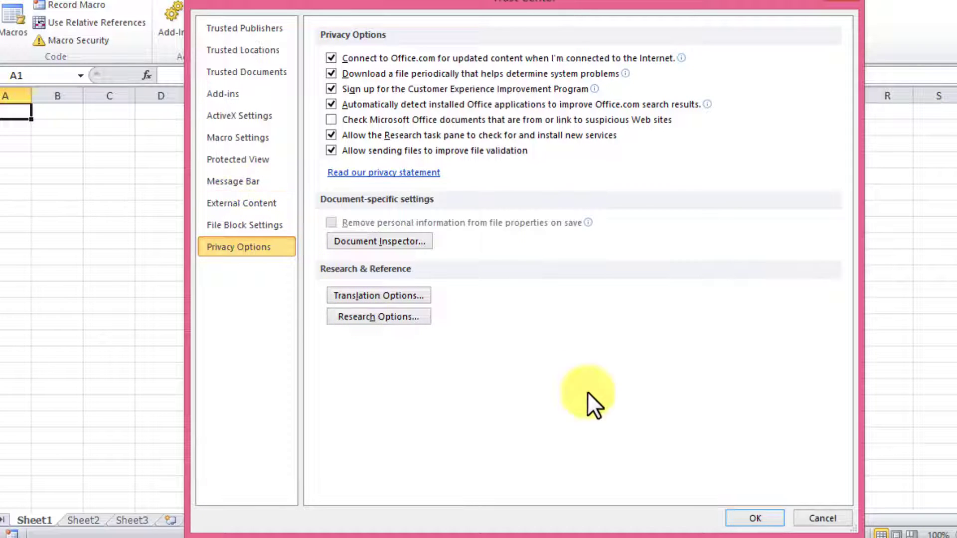
left_click(762, 518)
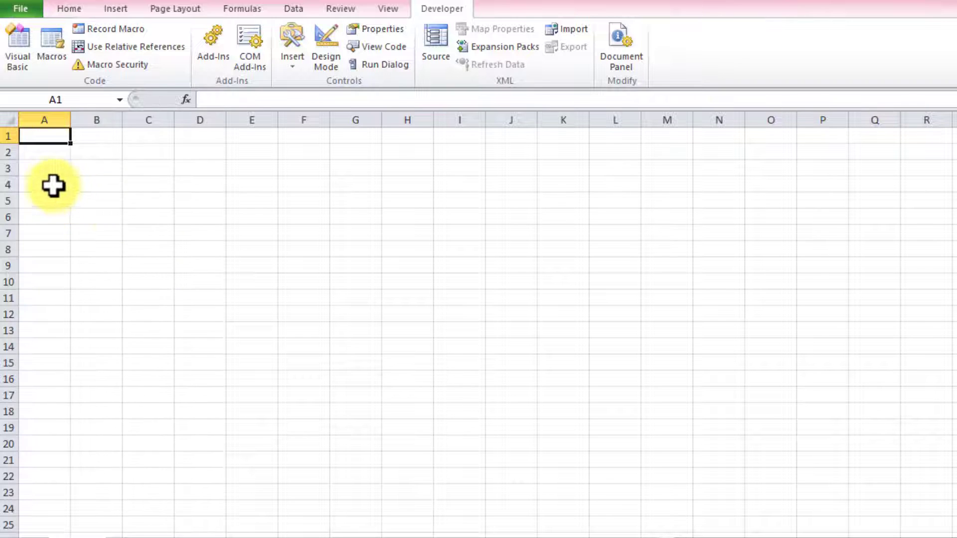
Apply all borders to the cell range A4:B12
left_click_drag(45, 184, 121, 316)
left_click(66, 13)
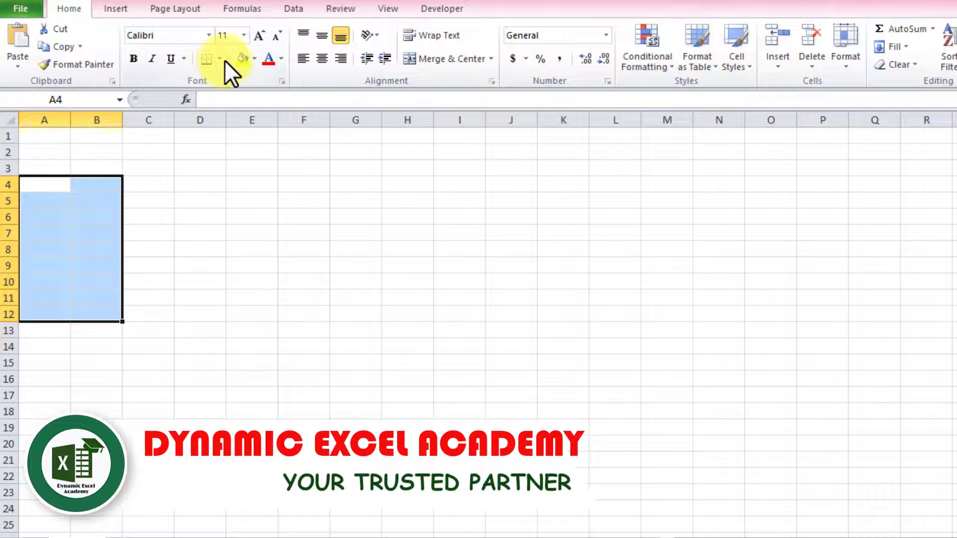
left_click(222, 58)
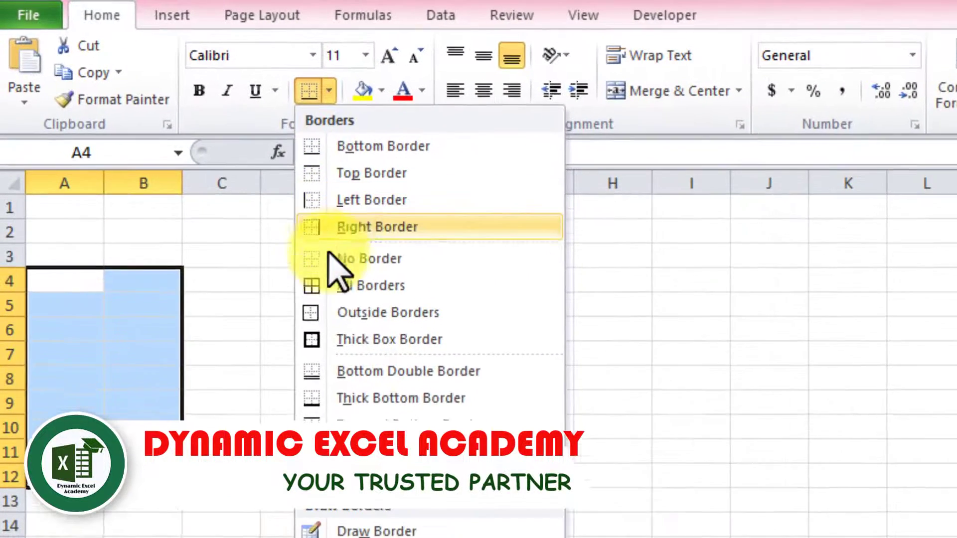
left_click(327, 286)
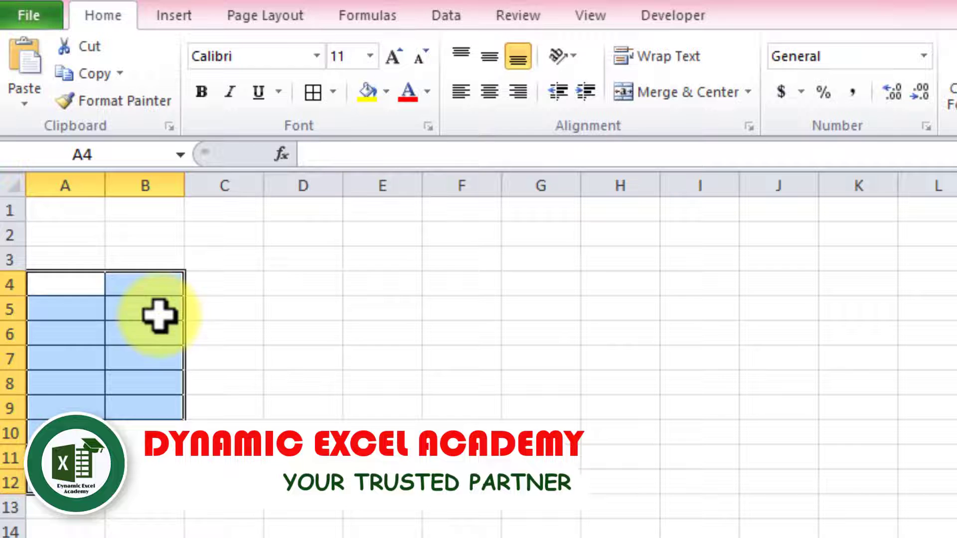
Enter the sample numbers 1, 254, 244, 54545 and 25456 in cells A4 to A8
left_click(67, 280)
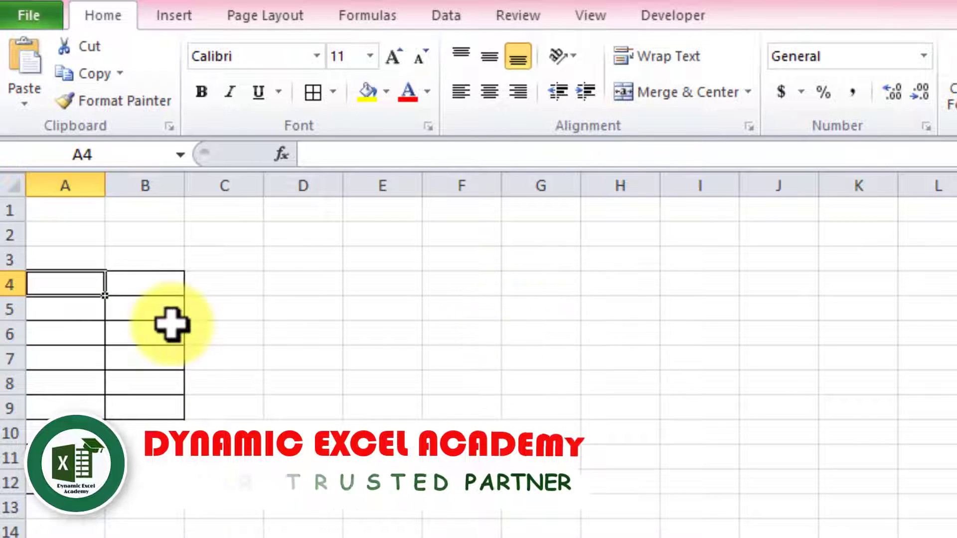
type("1")
key("Return")
type("254")
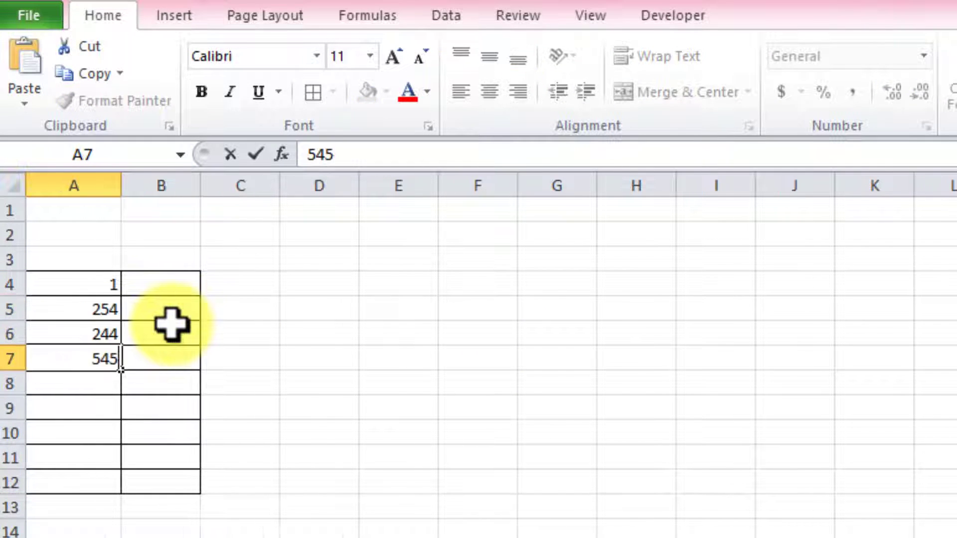
type("45")
key("Return")
type("2")
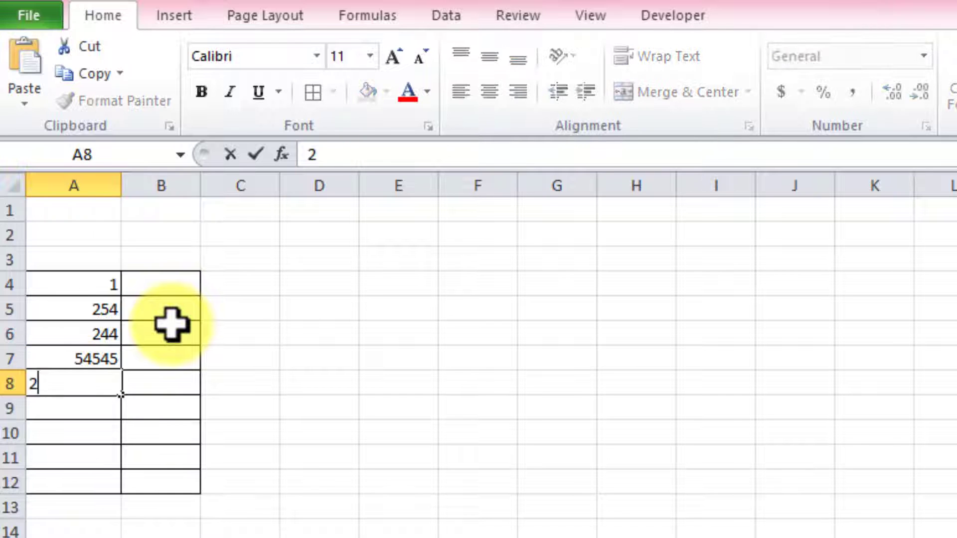
type("5456")
key("Return")
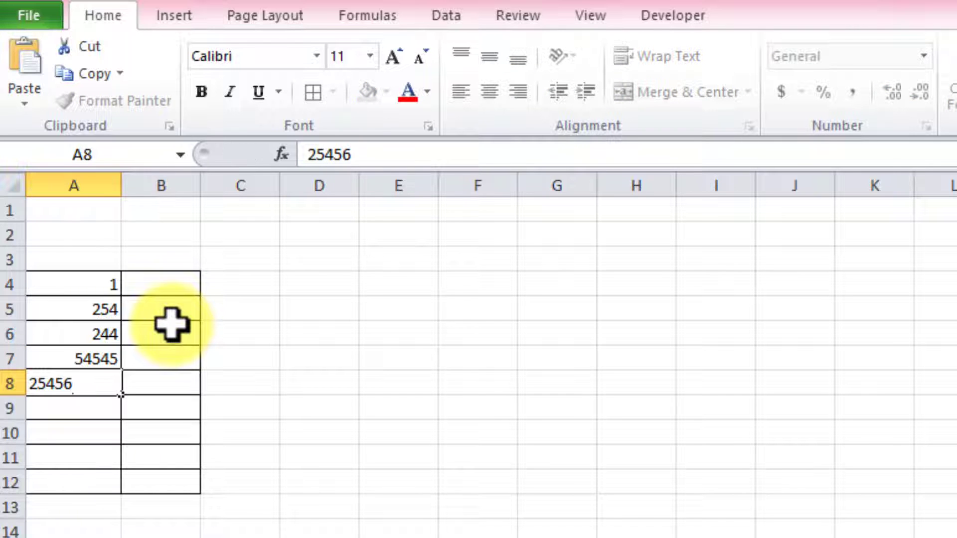
Enter the sample numbers 2545574, 255475252, 25555 and 254656855 in cells A9 to A12
type("2545574")
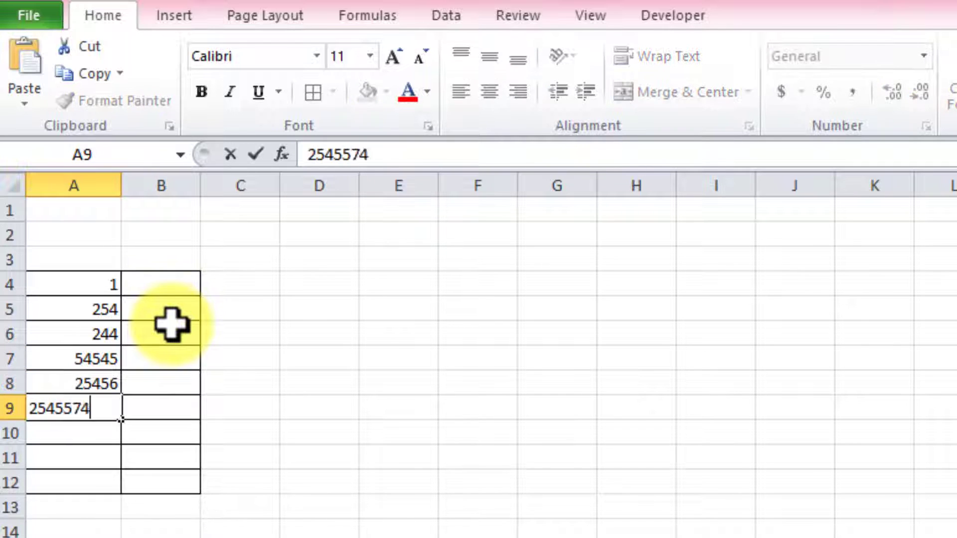
key("Return")
type("255475")
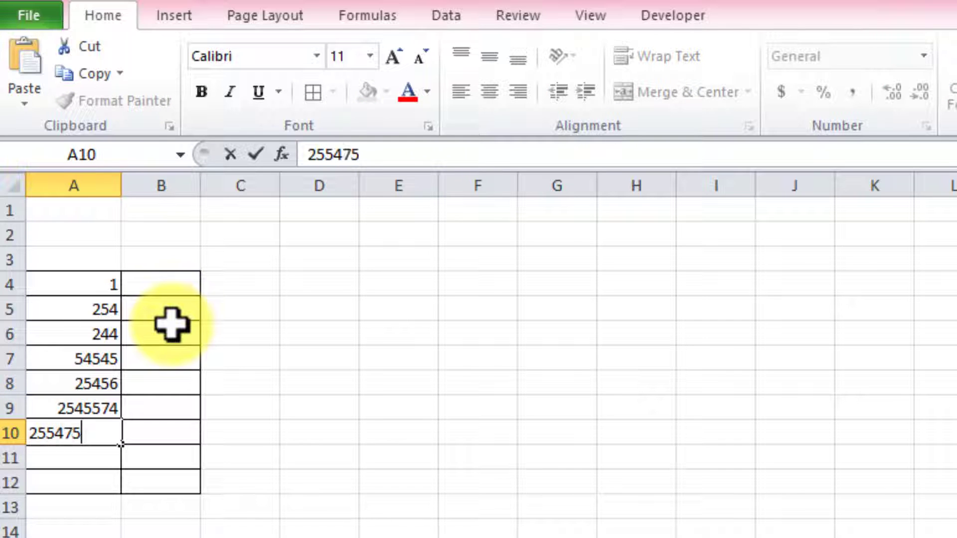
type("252")
key("Return")
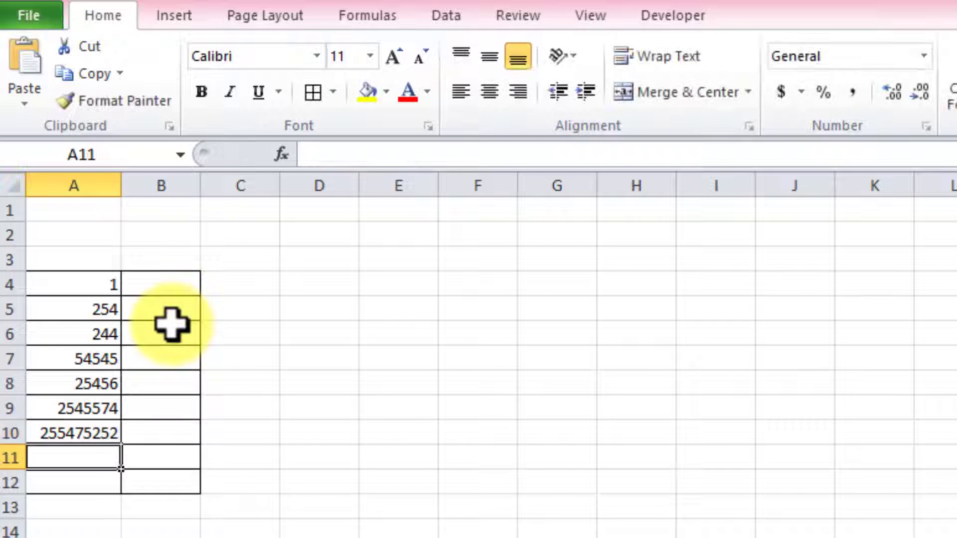
type("25555")
key("Return")
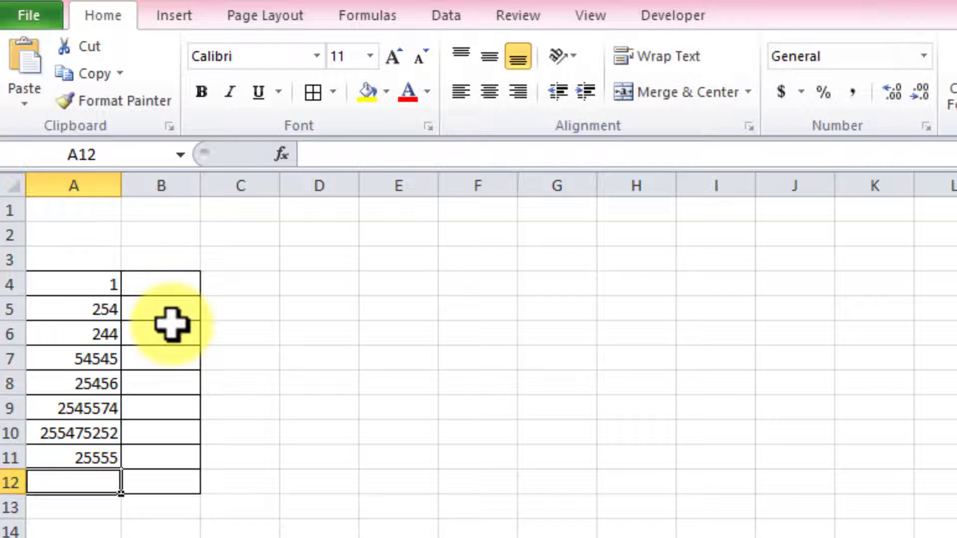
type("254656855")
key("Return")
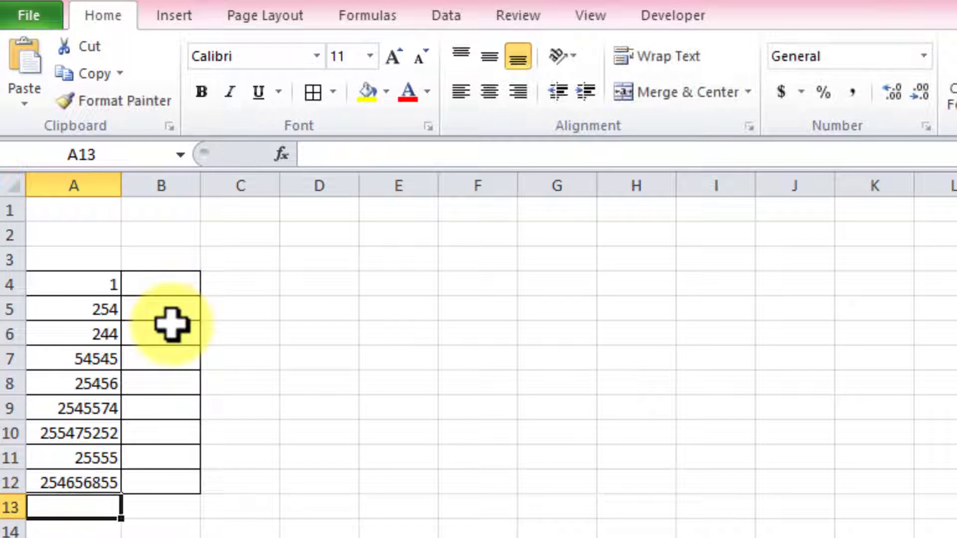
Enter the formula =NumberToWord(A4) in cell B4 to convert the first number to words
left_click(177, 286)
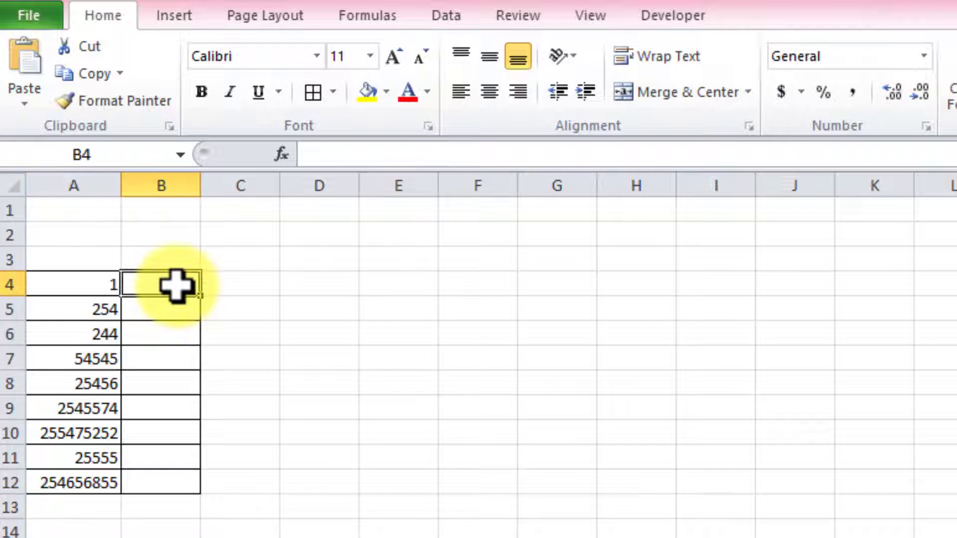
type("=")
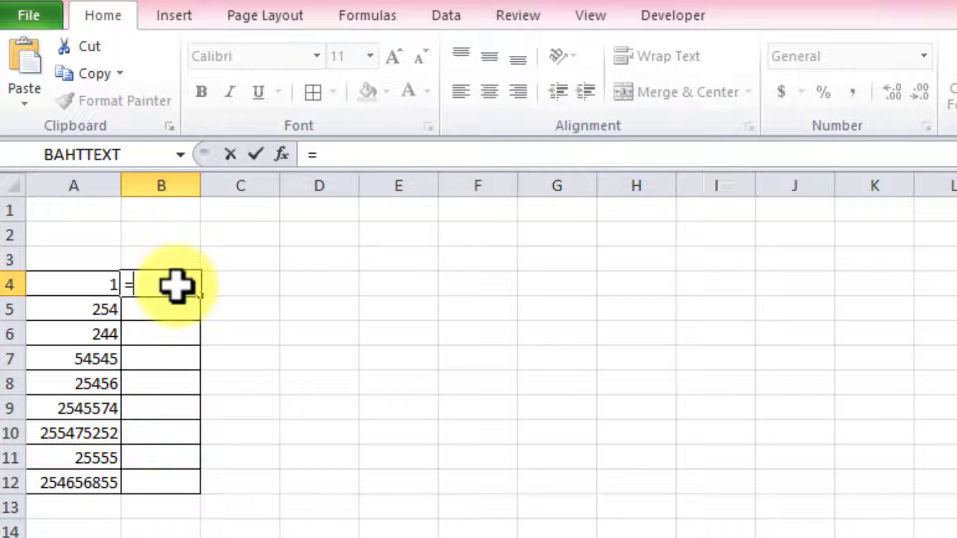
type("n")
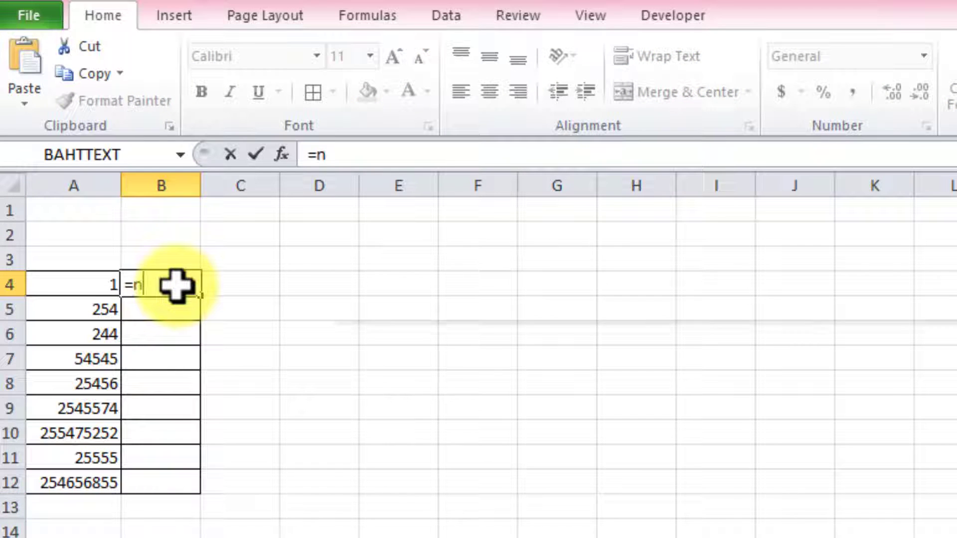
type("um")
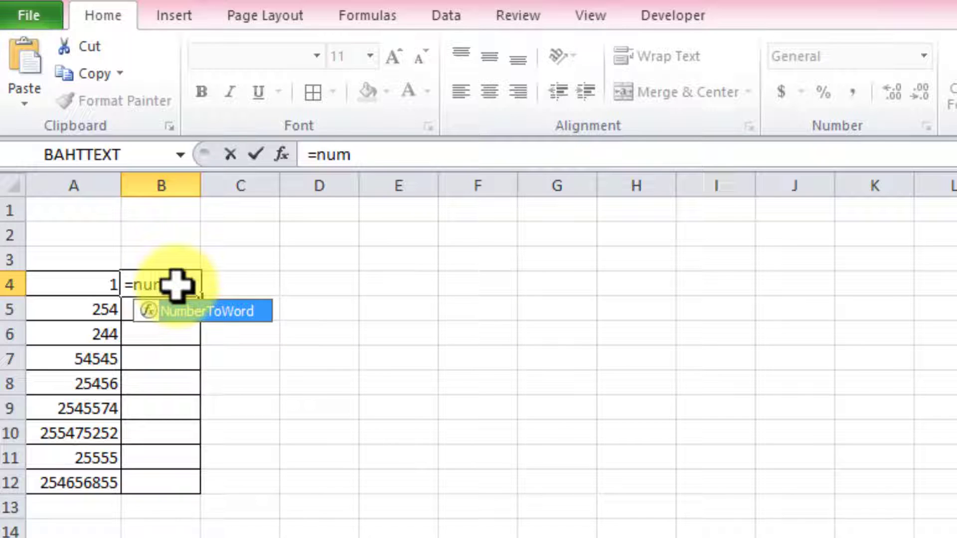
key("Tab")
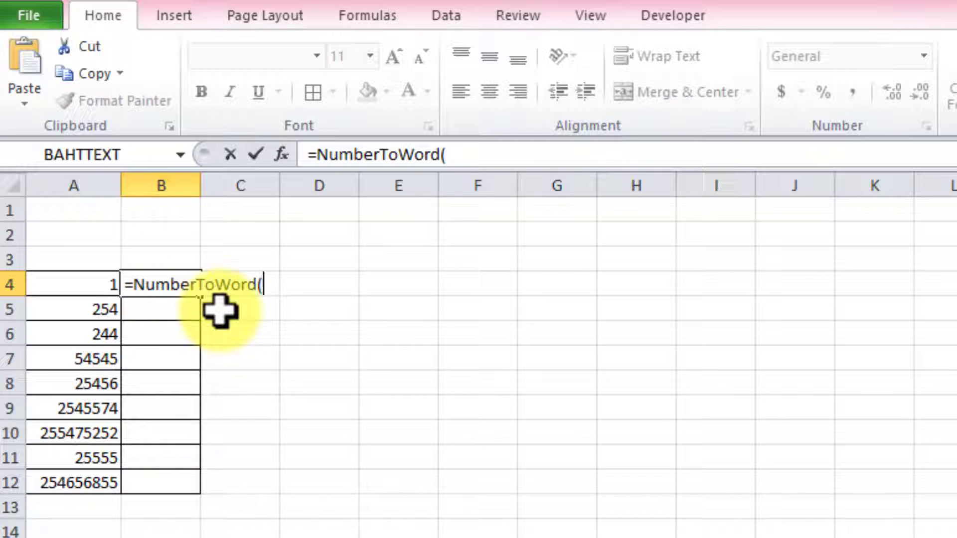
left_click(92, 284)
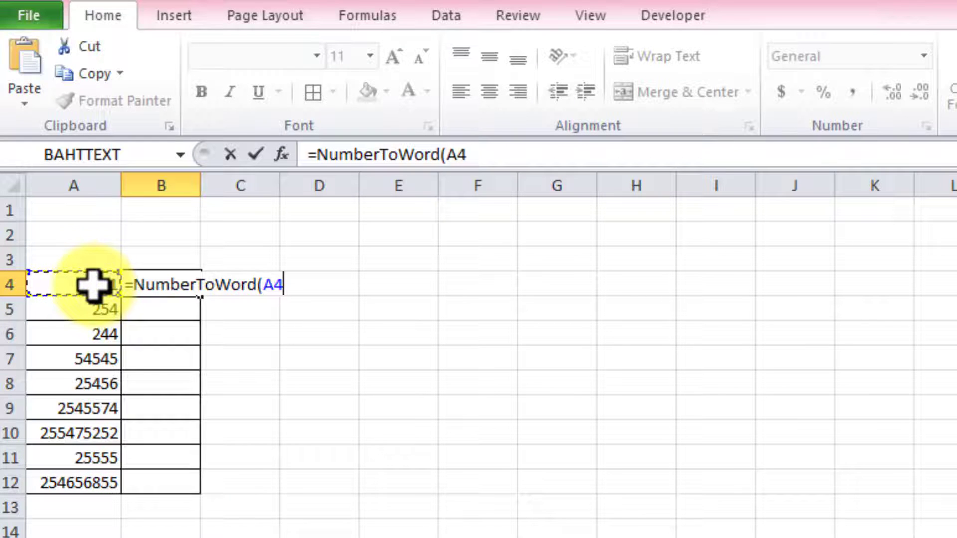
key("Return")
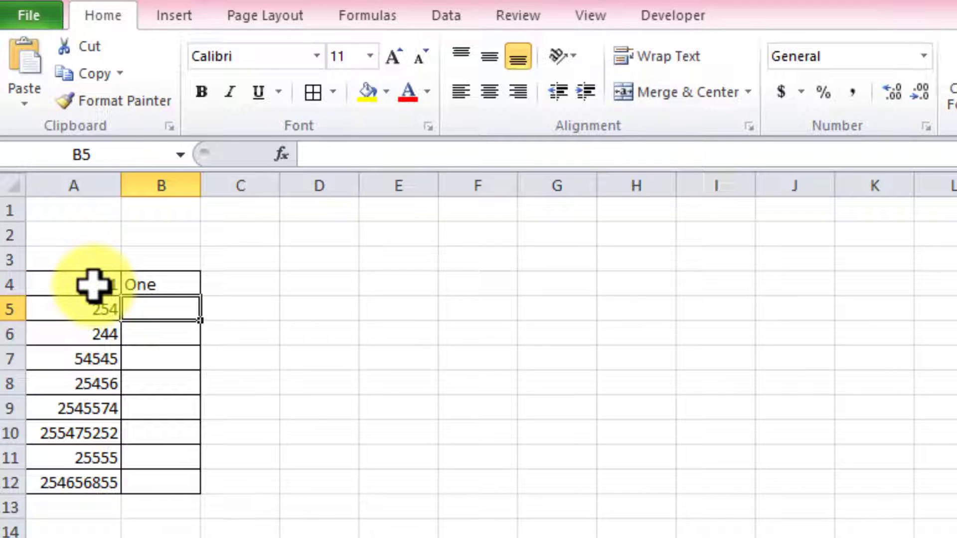
Fill the NumberToWord formula from B4 down to B12 and autofit column B's width
left_click(169, 282)
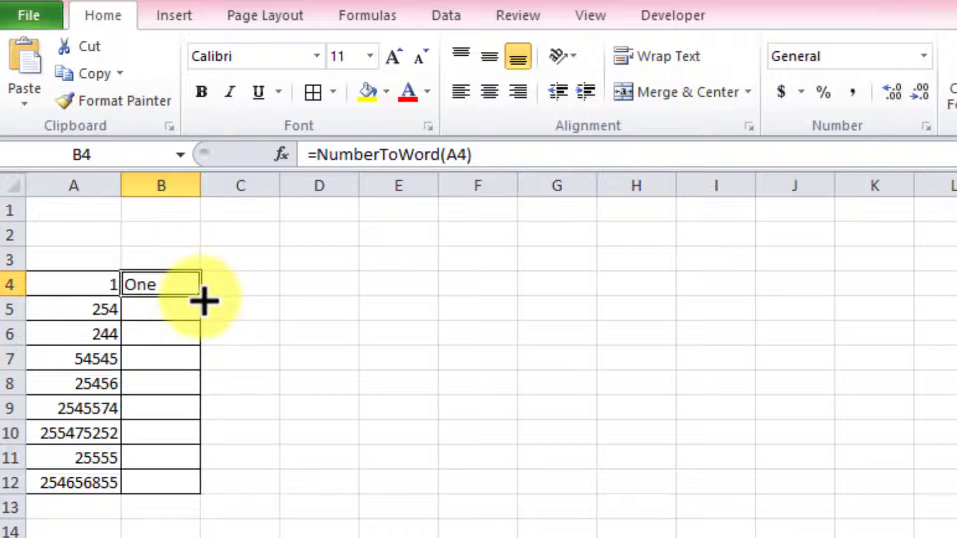
left_click_drag(204, 301, 210, 484)
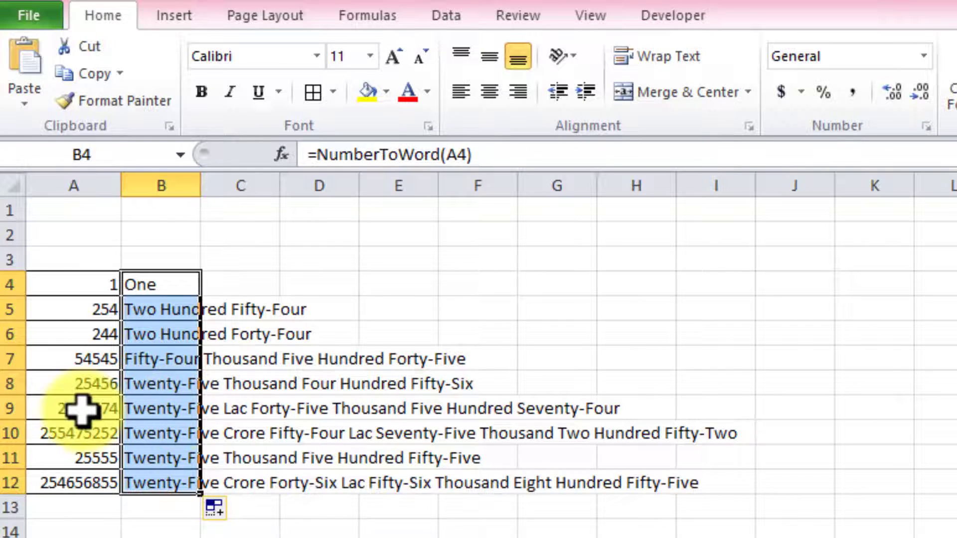
double_click(201, 186)
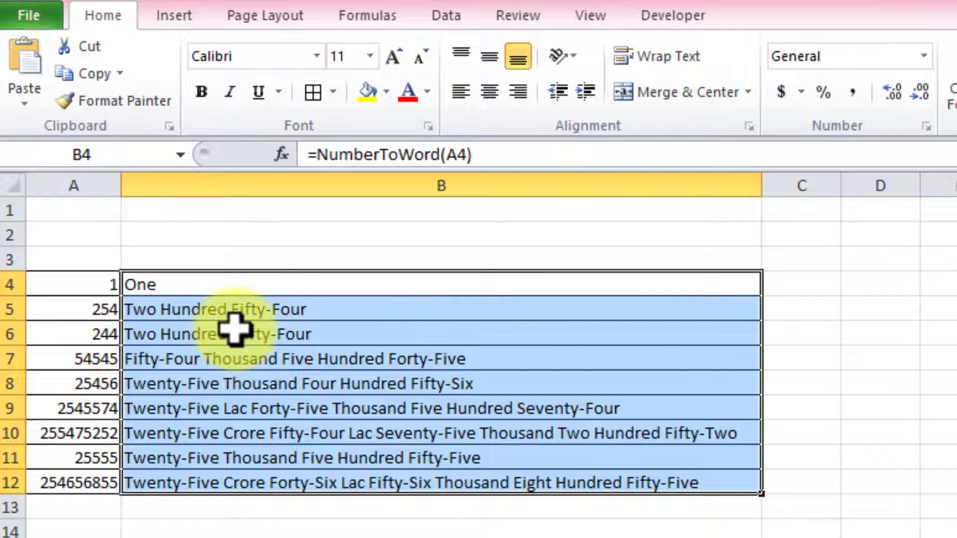
Change B4's formula to =CONCATENATE(NumberToWord(A4)," Taka Only."), accepting the closing-parenthesis correction
left_click(204, 285)
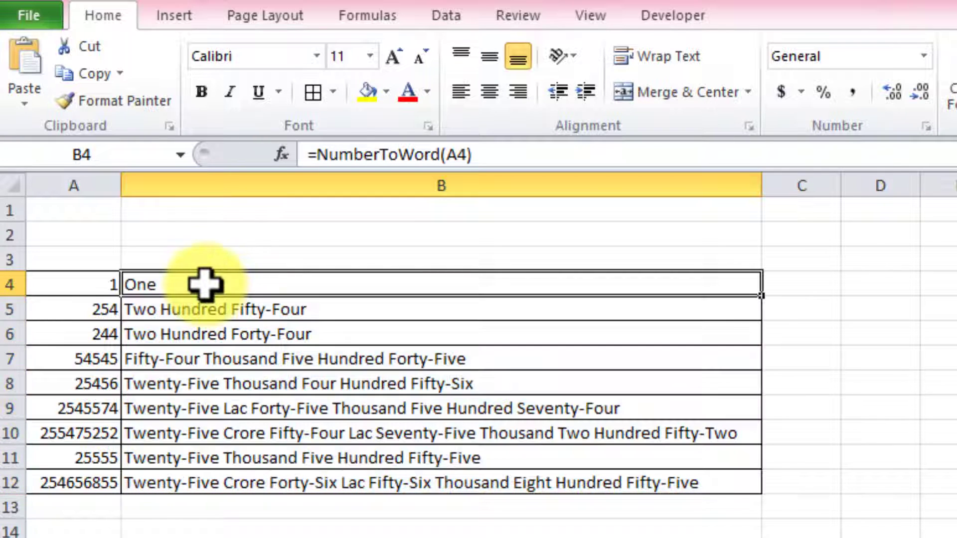
left_click(324, 154)
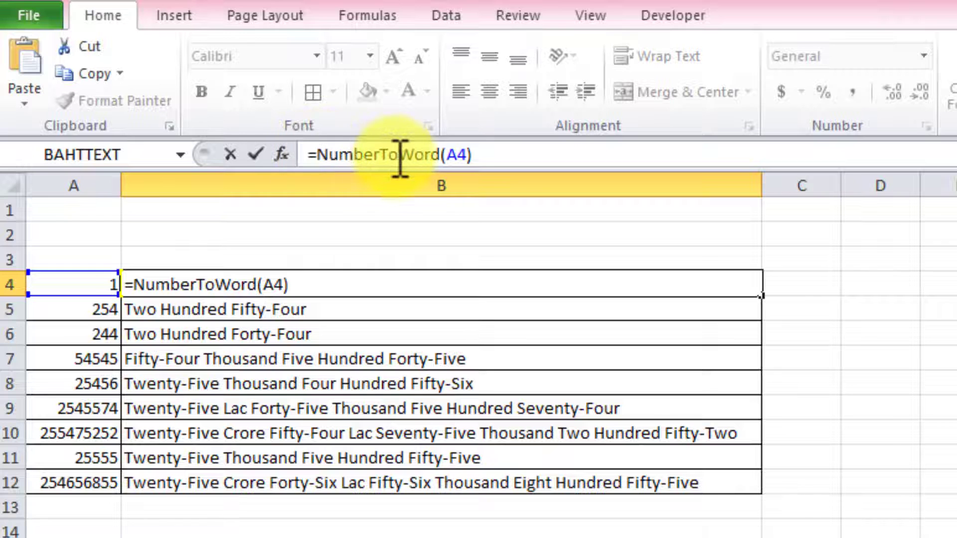
type("conc")
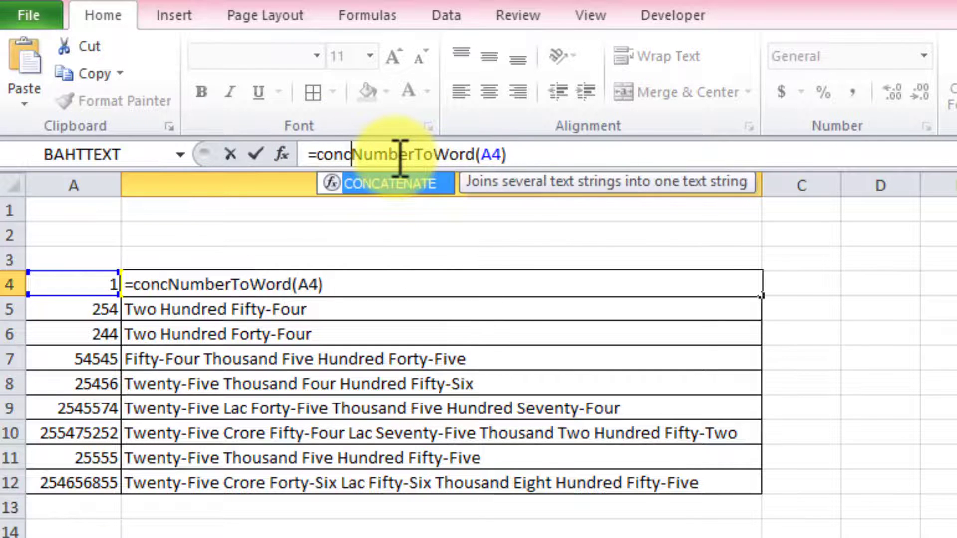
key("Tab")
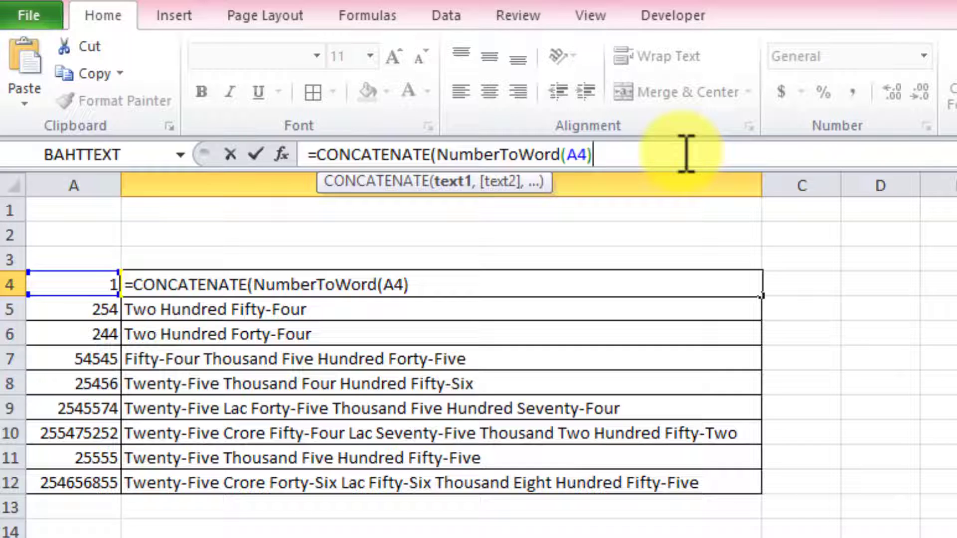
type(",")
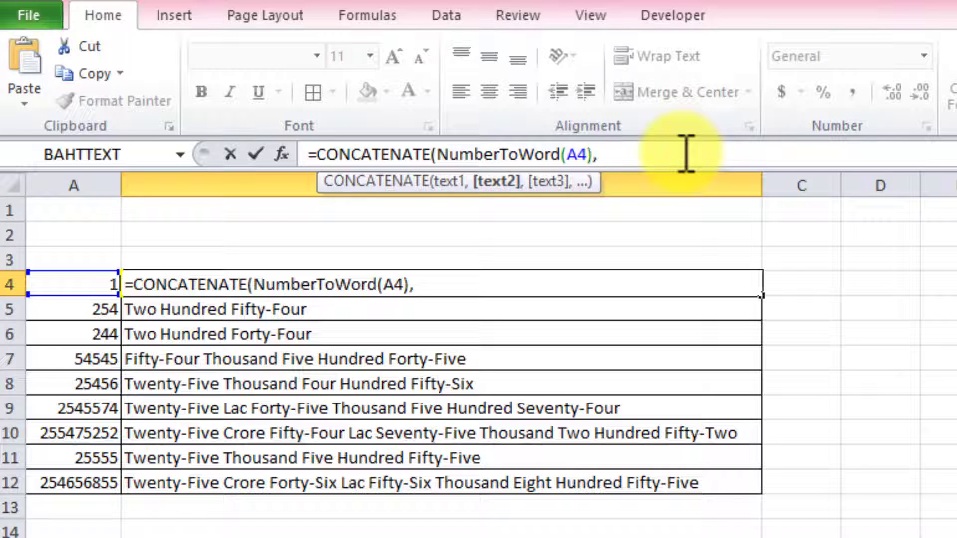
type("\"Tak")
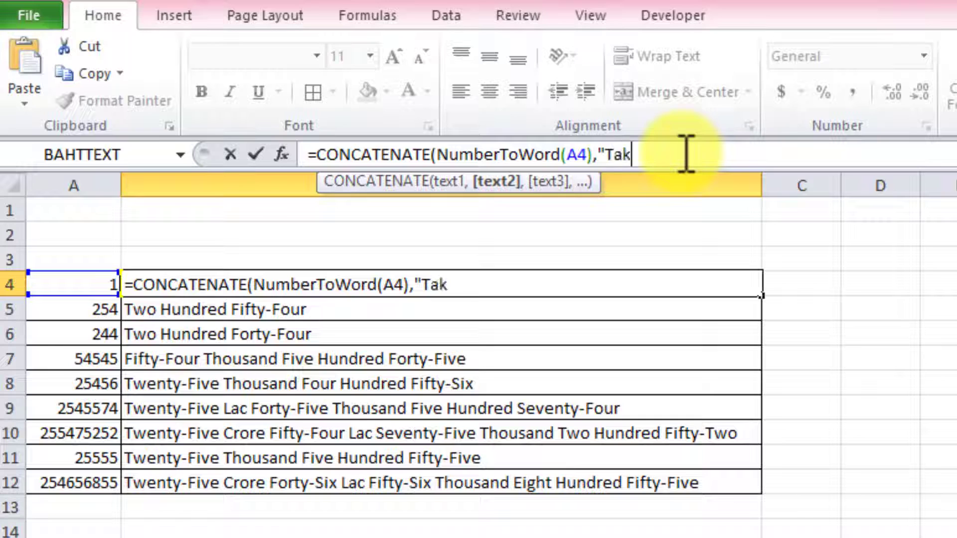
type("a Only")
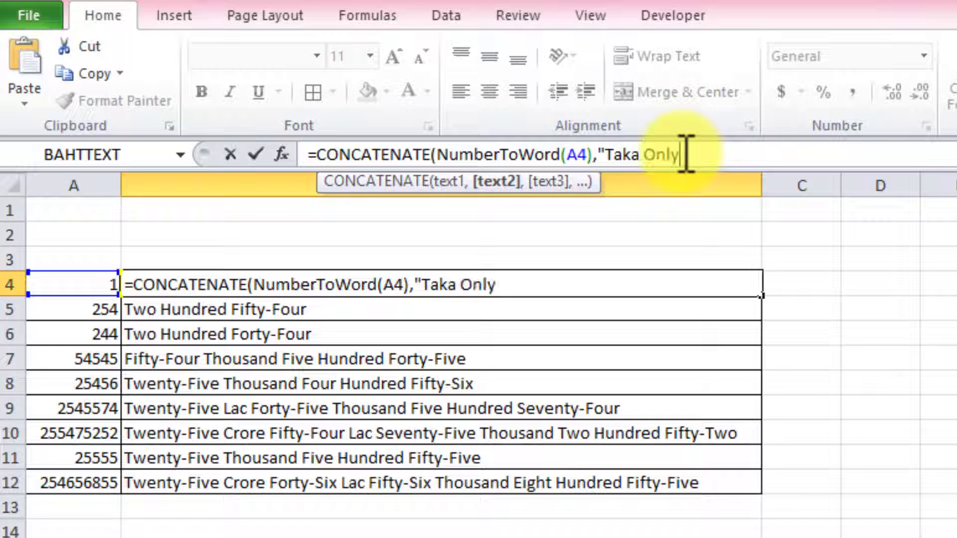
type(".\"")
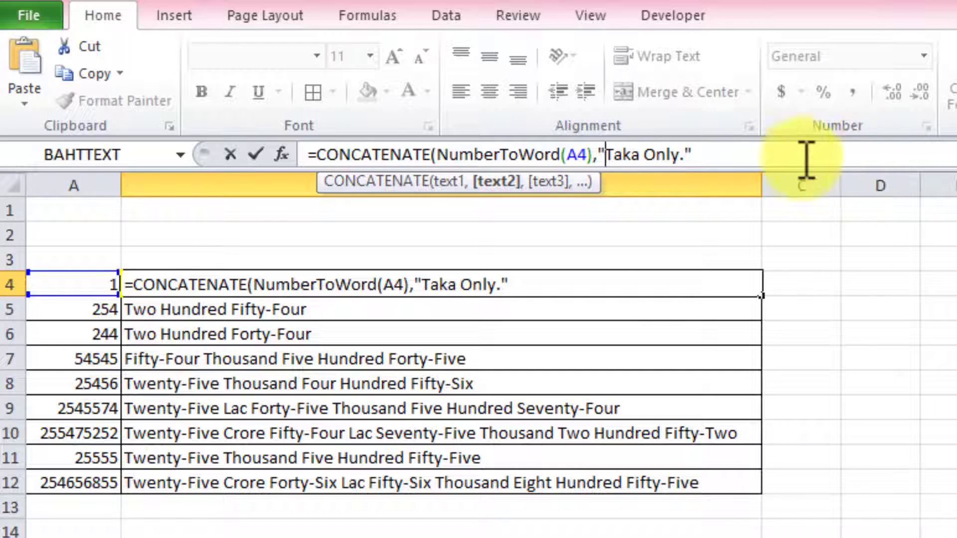
key("Return")
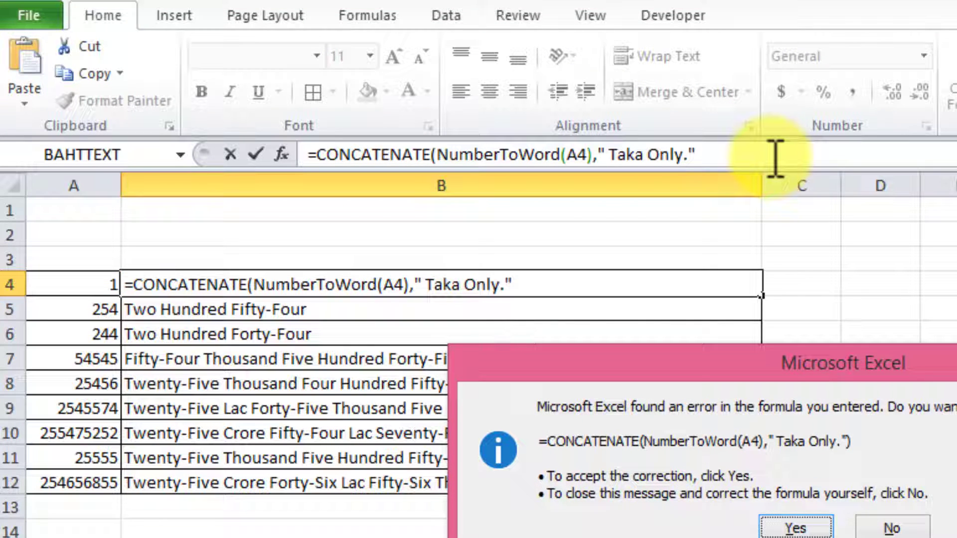
key("Return")
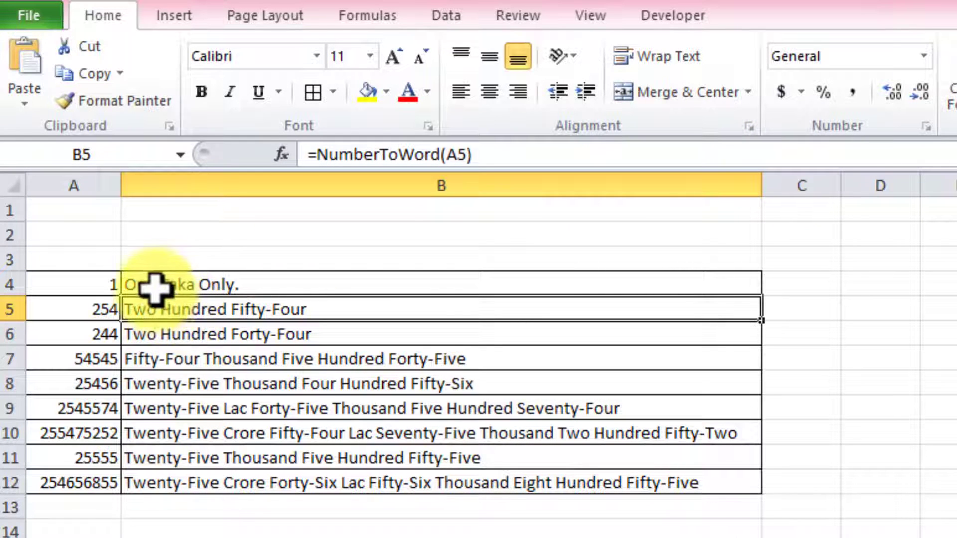
Copy the CONCATENATE formula from B4 down to B12 and autofit column B to the longer text
left_click(306, 286)
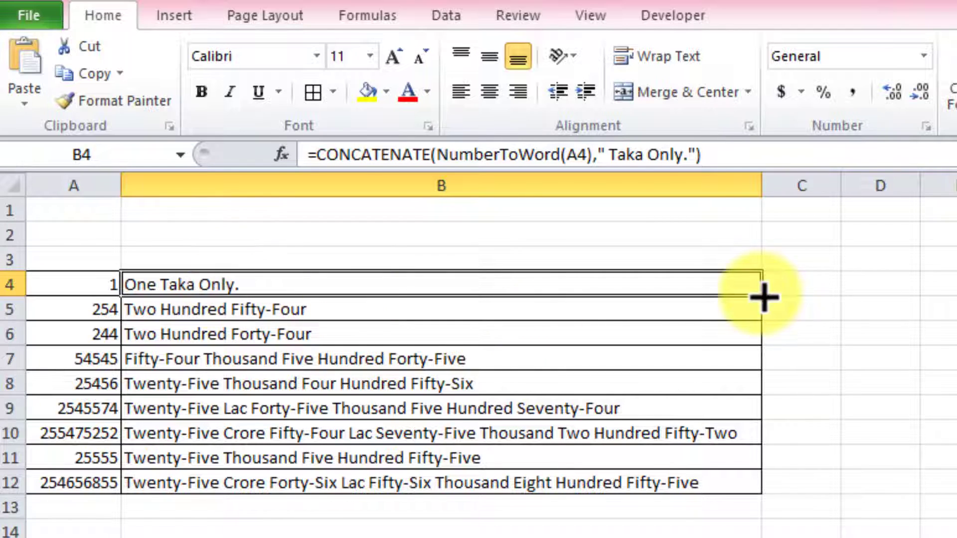
left_click_drag(761, 297, 758, 491)
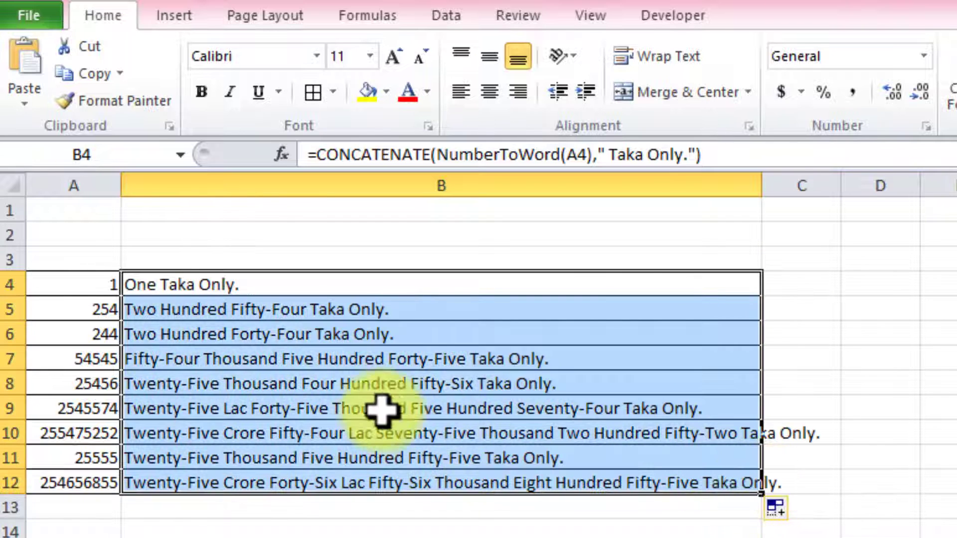
double_click(763, 187)
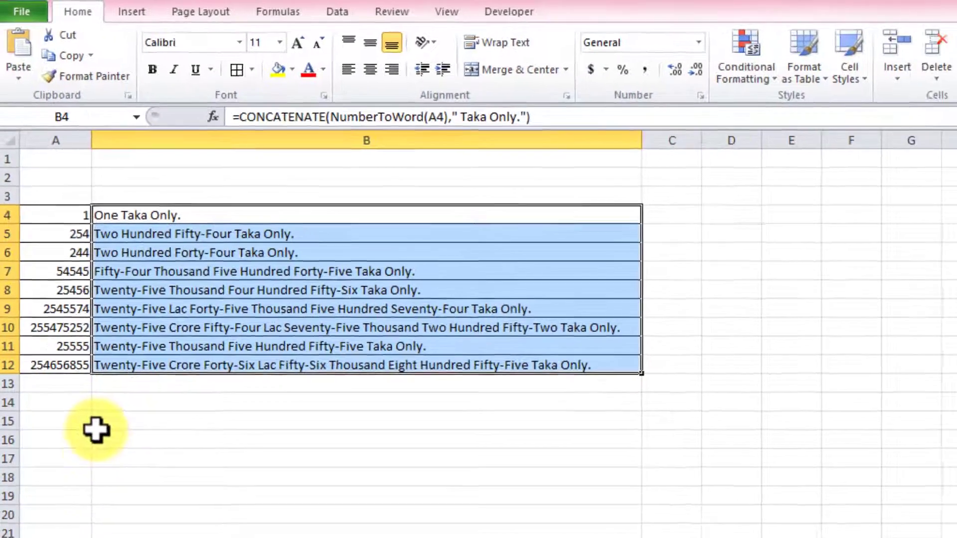
Copy the table A4:B12 to A14 and clear the copied words in B14:B22
left_click_drag(74, 285, 344, 484)
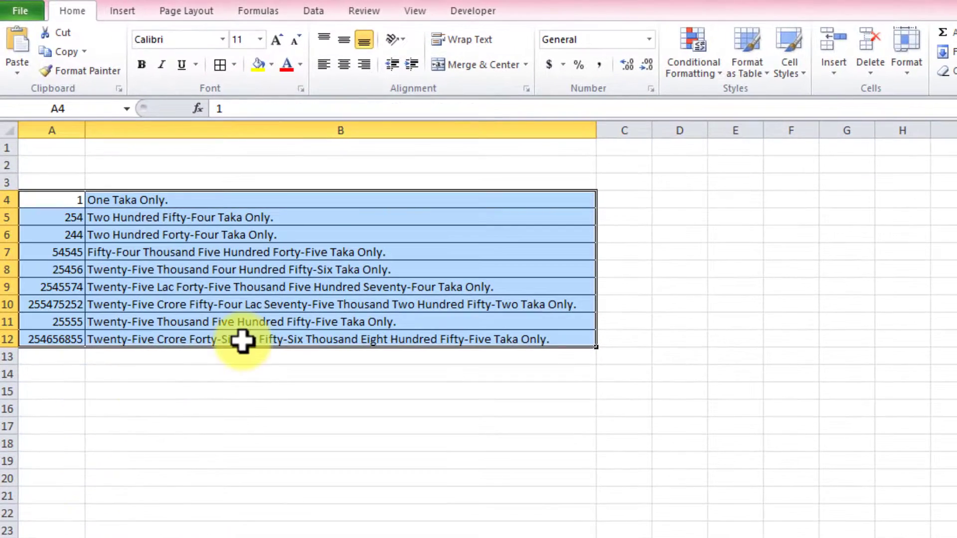
key("ctrl+c")
left_click(43, 376)
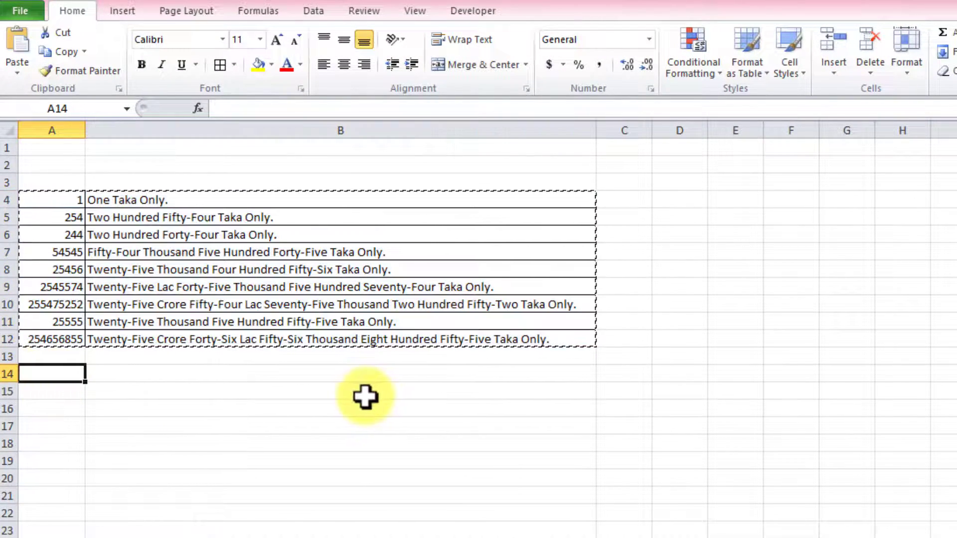
key("ctrl+v")
left_click_drag(188, 373, 202, 518)
key("Delete")
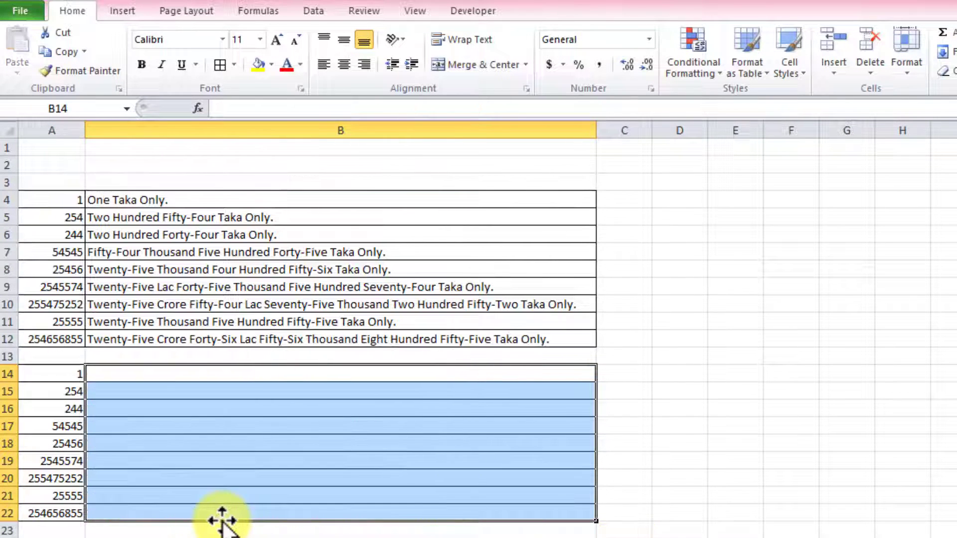
Enter the formula =TakaInBangla(A14) in cell B14 to convert the first copied number to Bangla words
left_click(178, 376)
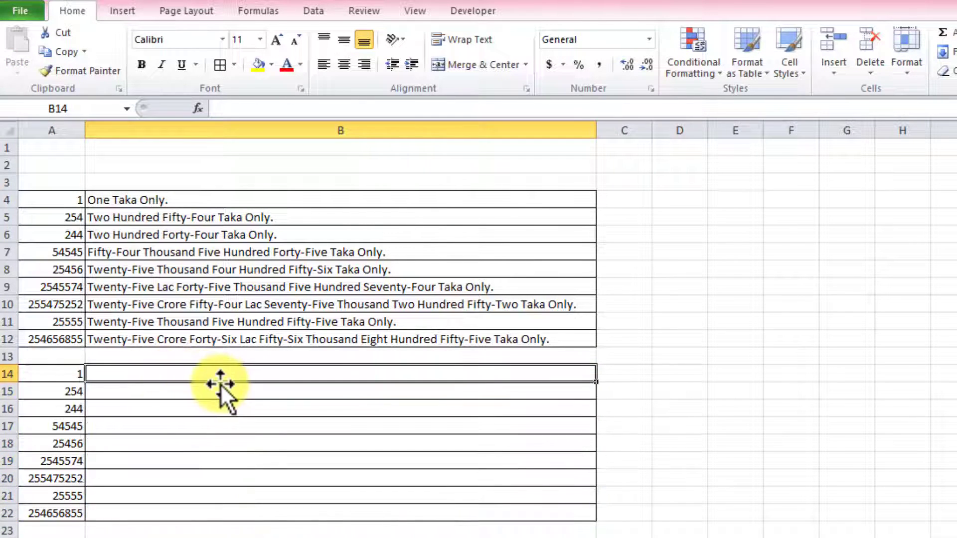
type("=ta")
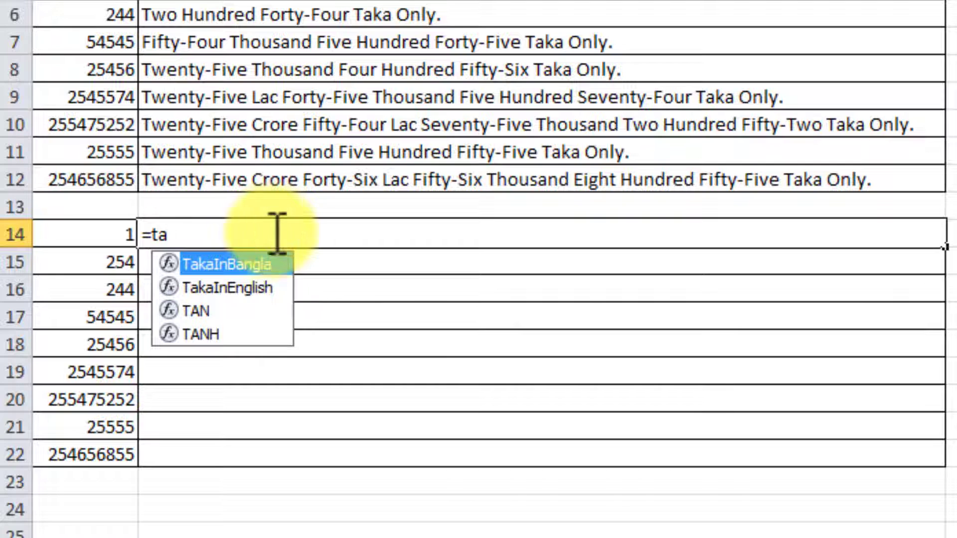
double_click(218, 269)
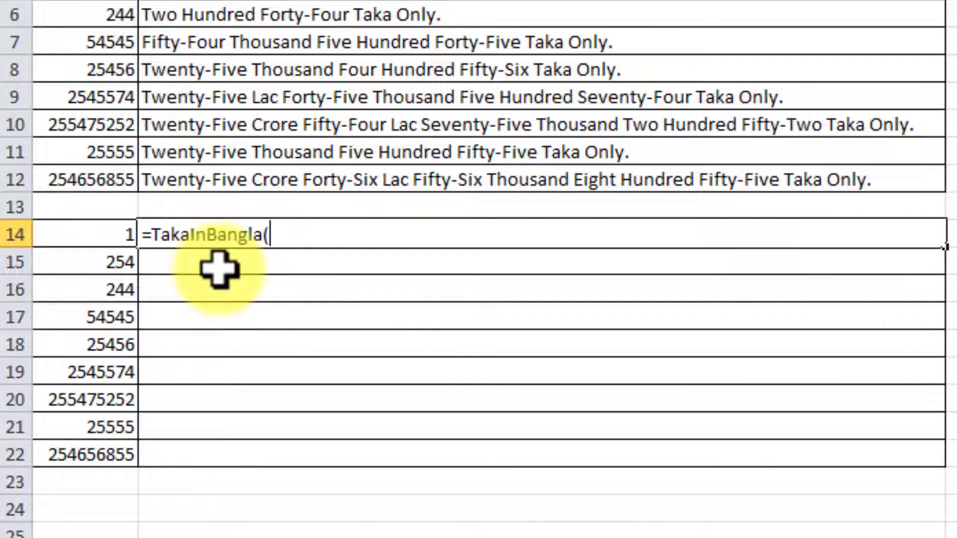
left_click(95, 237)
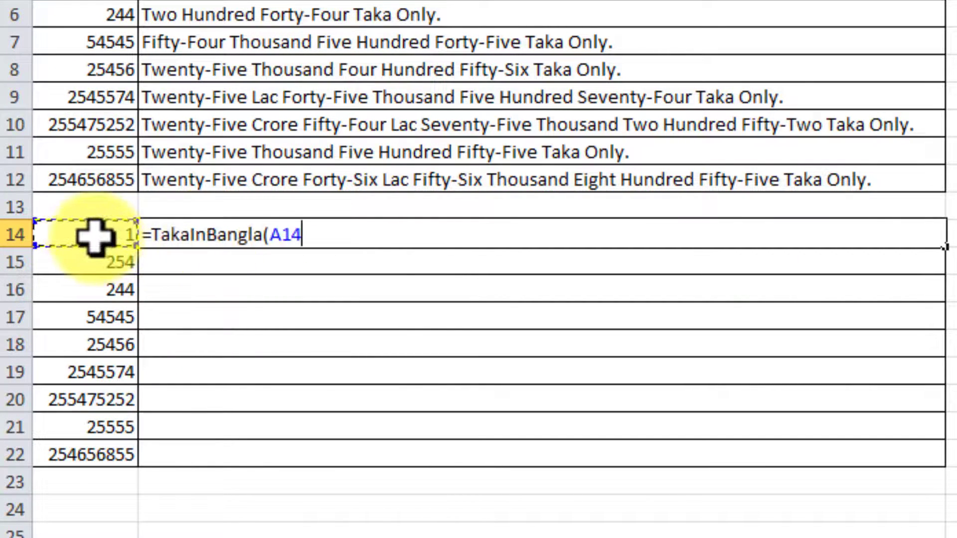
key("Return")
Fill the TakaInBangla formula from B14 down to B22 and set the range's font to SutonnyMJ
left_click(203, 235)
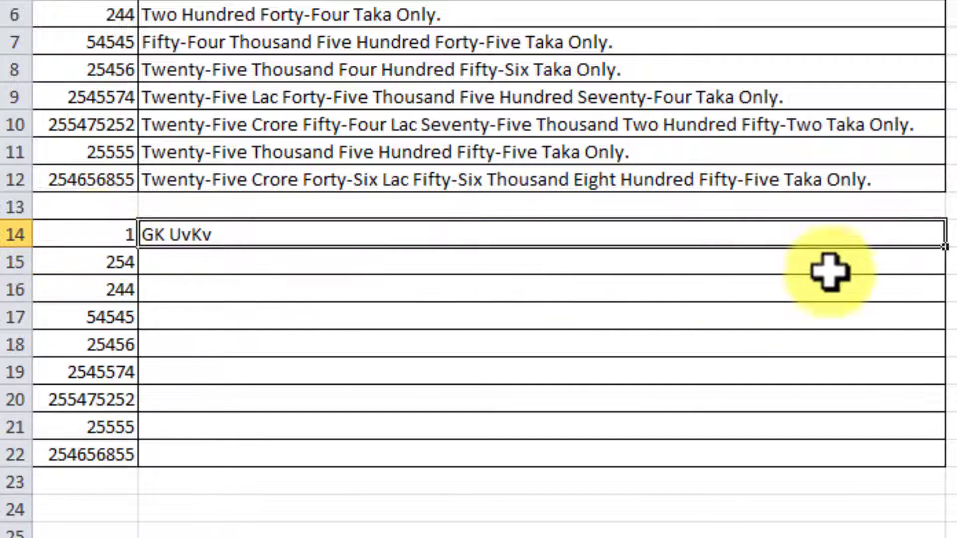
left_click_drag(943, 253, 944, 466)
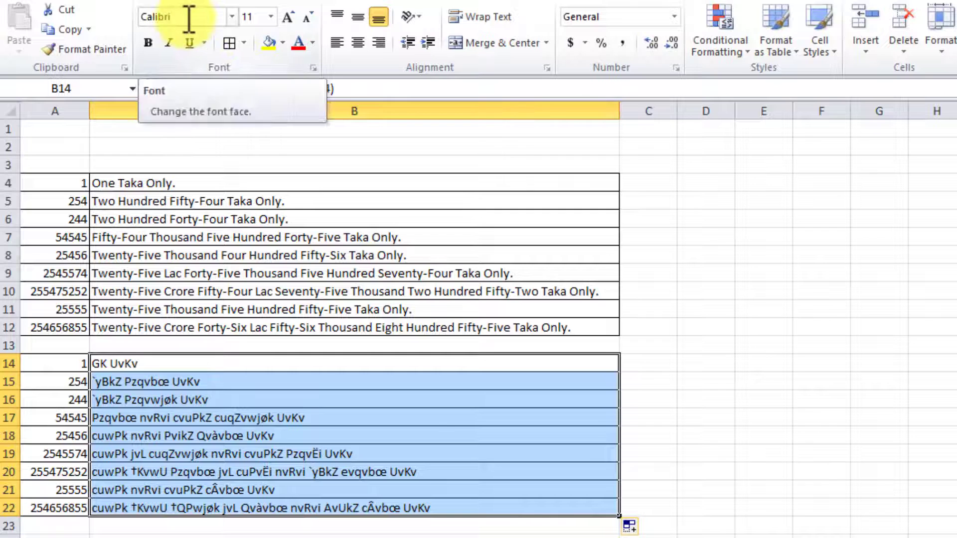
left_click(189, 18)
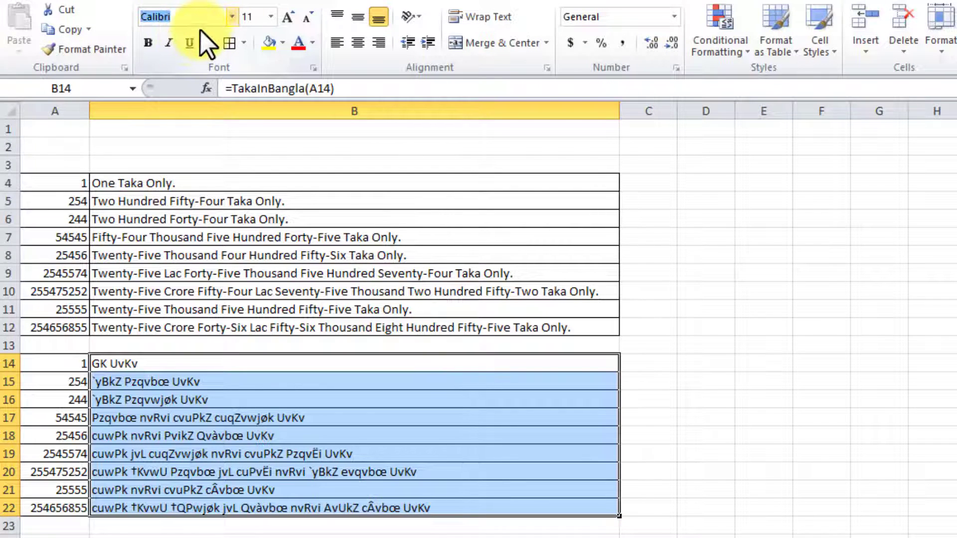
type("SutonnyMJ")
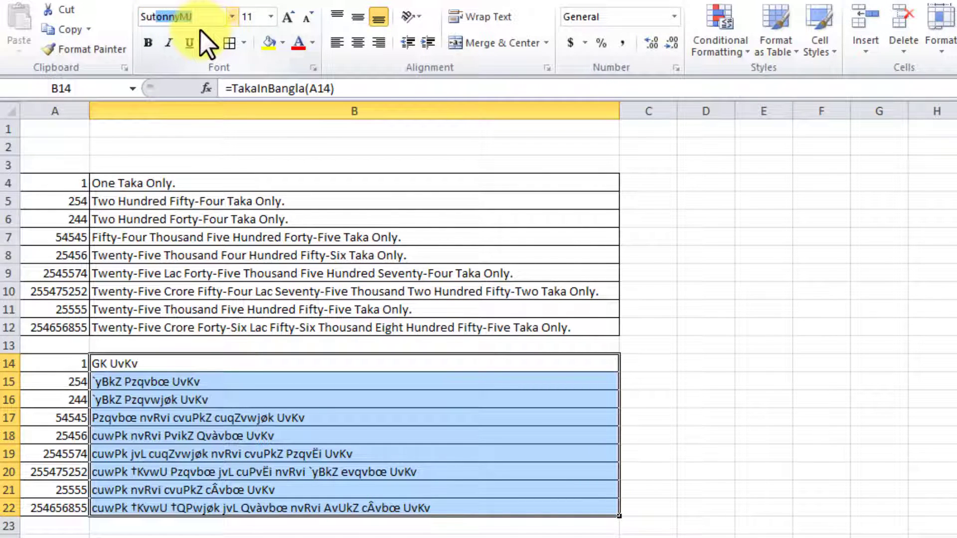
key("Return")
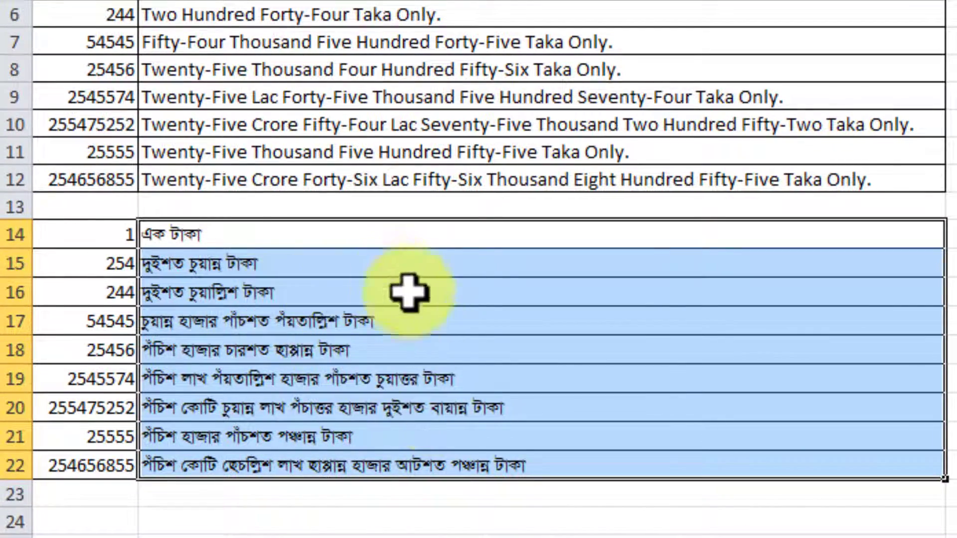
Add decimals to two numbers in the Bangla table, making A17 54545.56 and A19 2545574.99
left_click(122, 322)
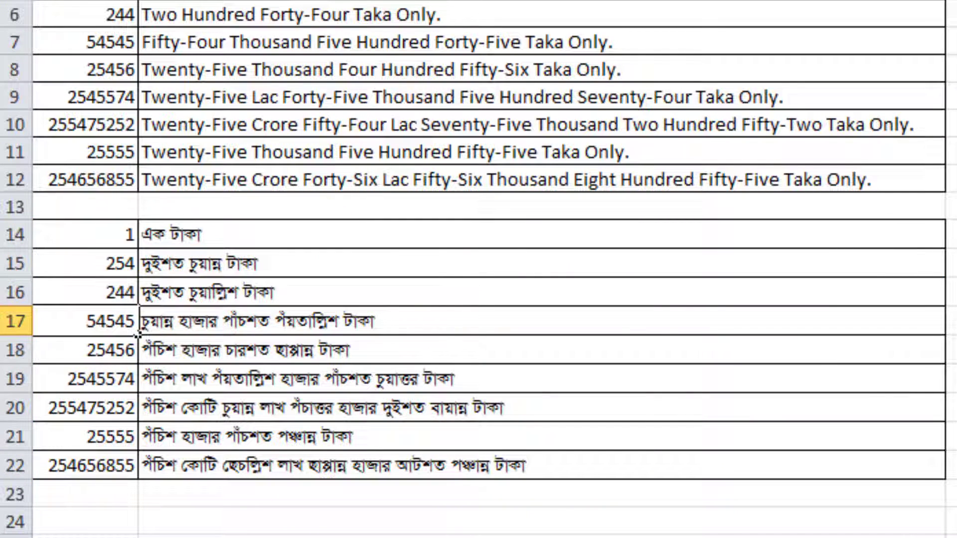
type(".56")
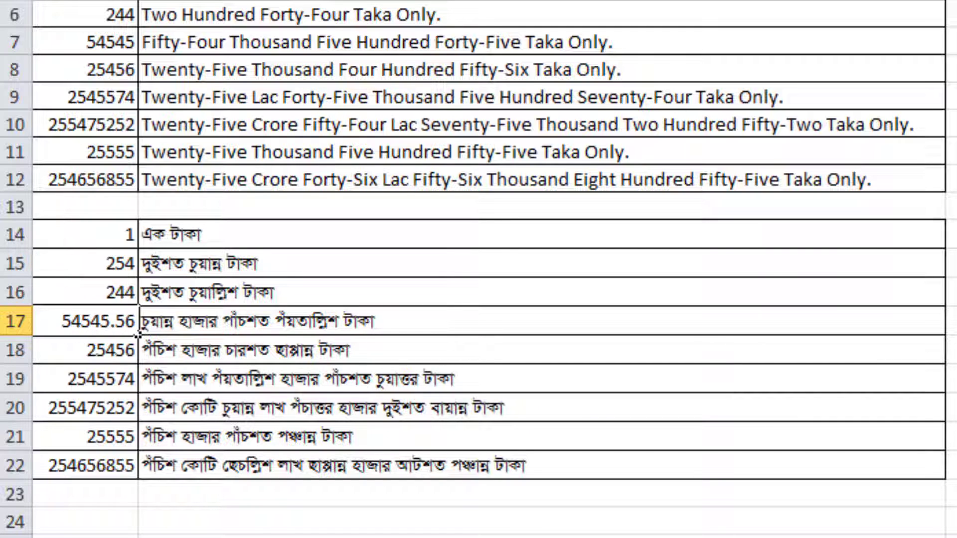
key("Return")
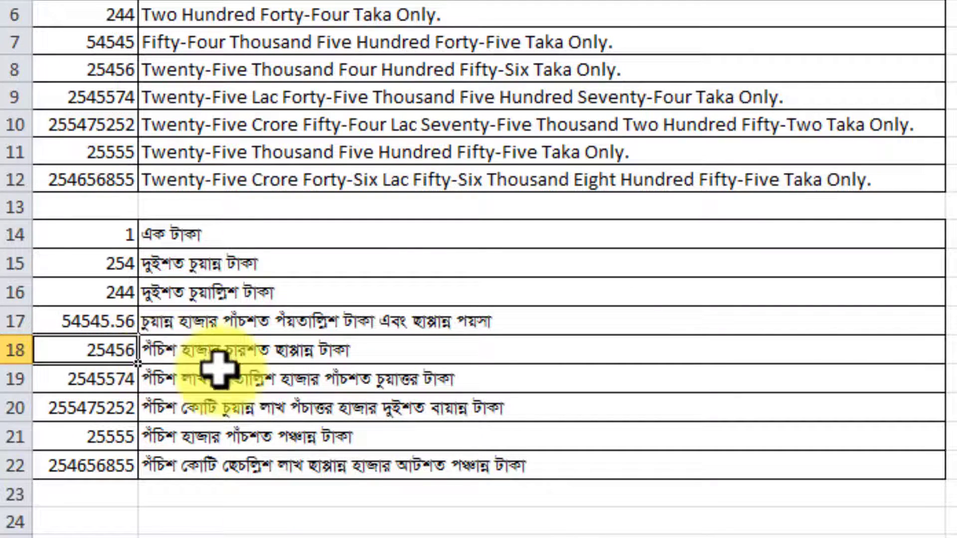
left_click(129, 384)
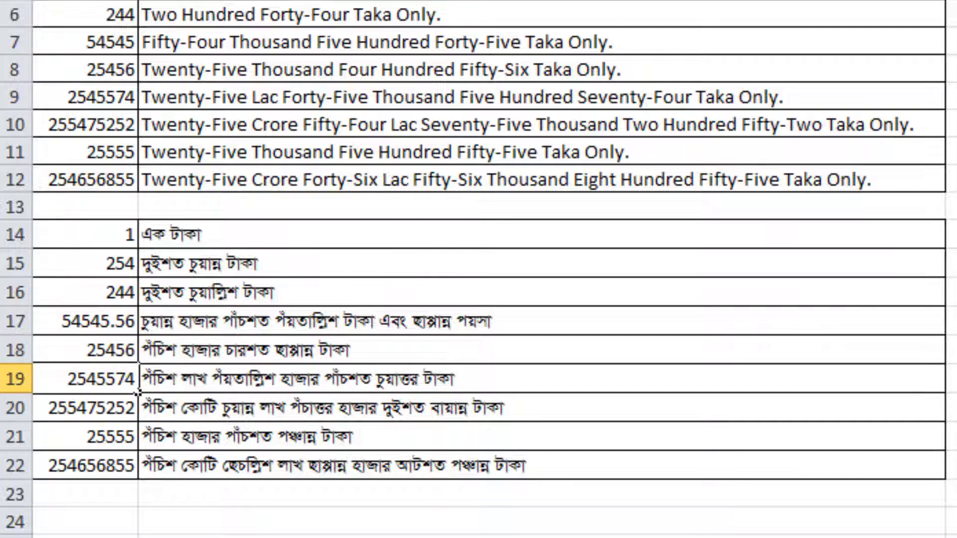
key("F2")
type(".99")
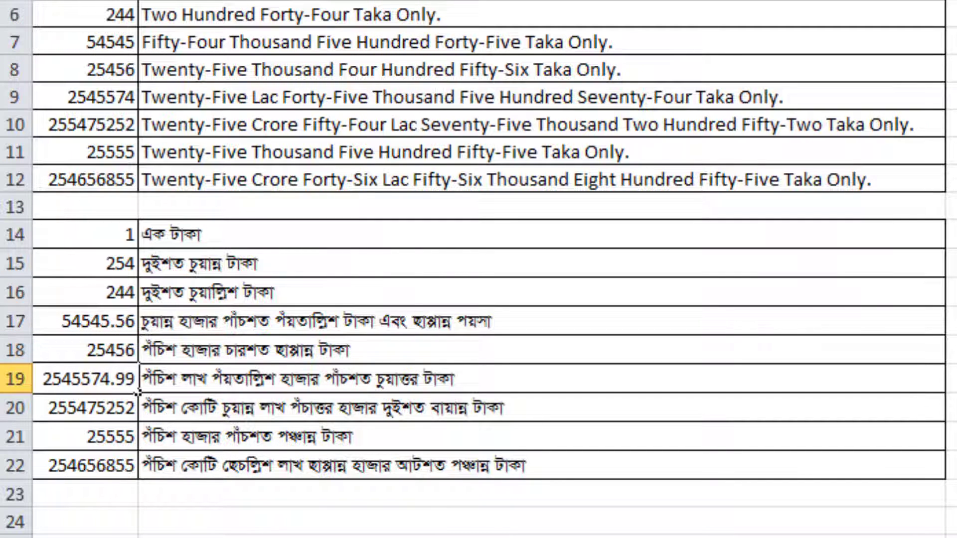
key("Return")
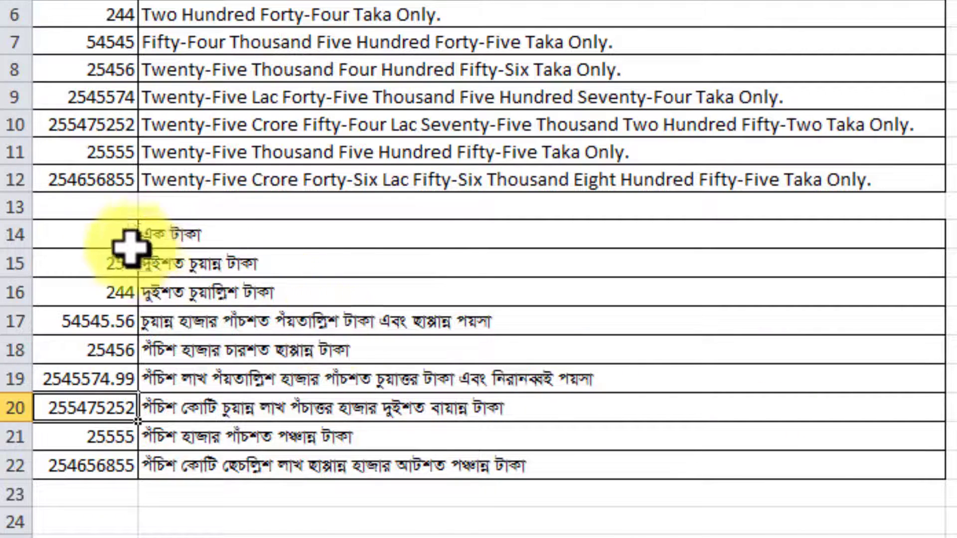
Copy the Bangla table A14:B22 to A24 and clear the copied words in B24:B32
left_click_drag(107, 237, 329, 461)
scroll(326, 451, "down", 2)
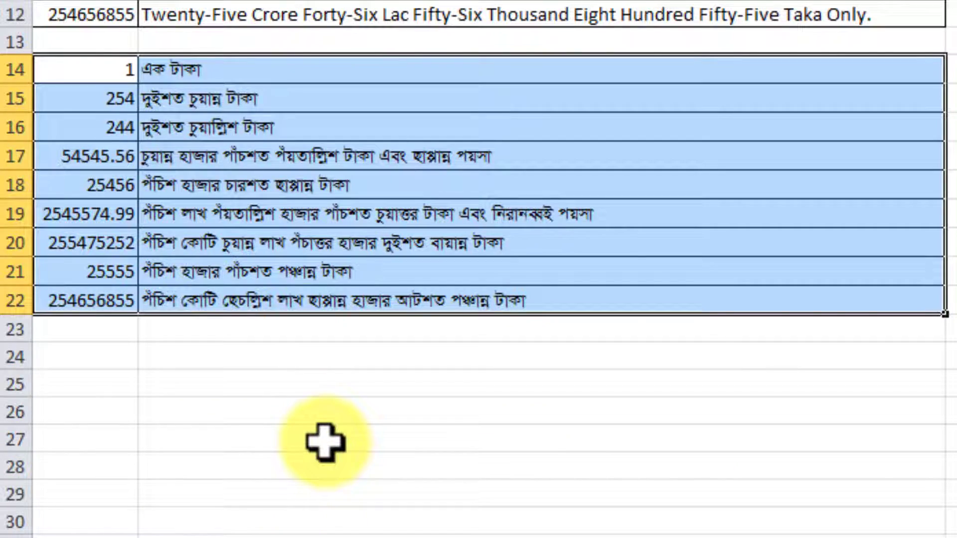
key("ctrl+c")
left_click(121, 359)
key("ctrl+v")
scroll(122, 359, "down", 2)
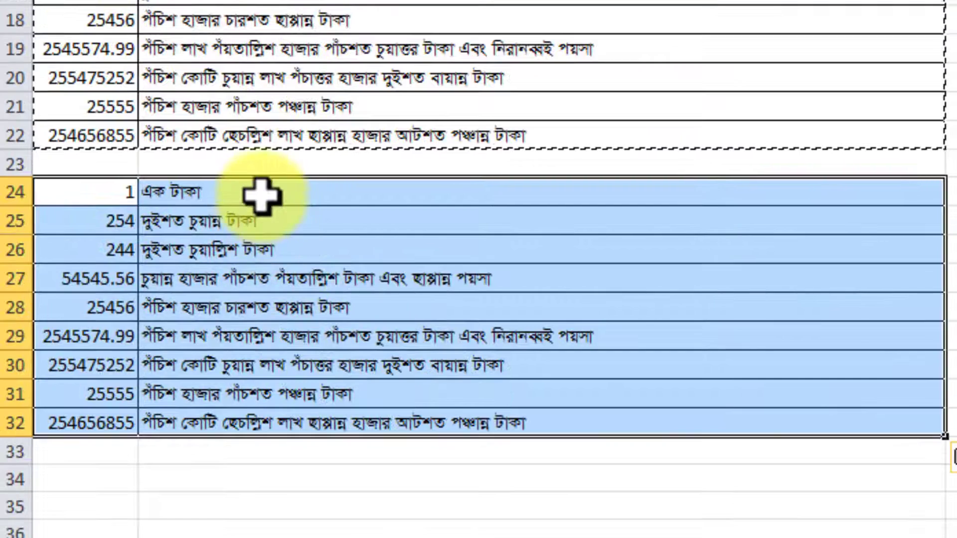
left_click_drag(262, 195, 271, 421)
key("Delete")
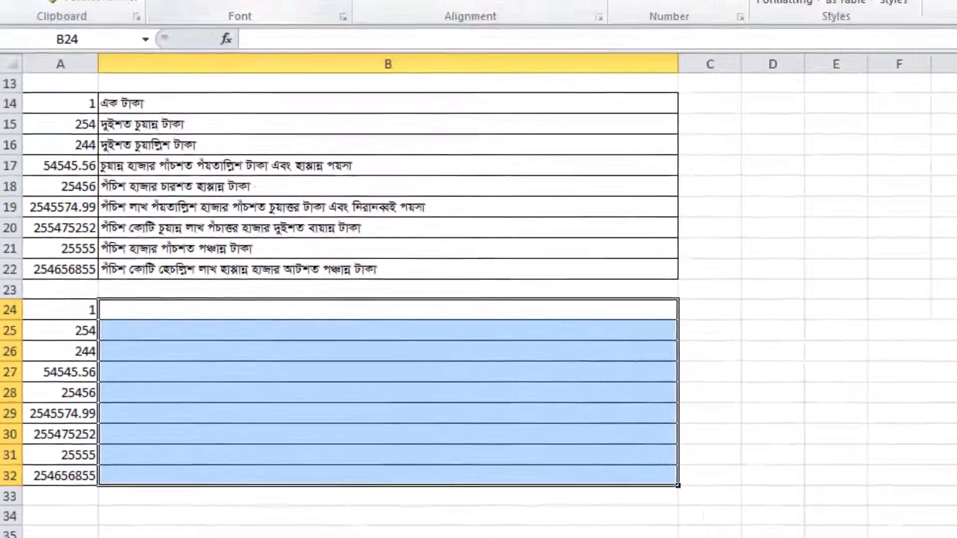
Set the font of the emptied cells B24:B32 to Times New Roman
left_click(214, 18)
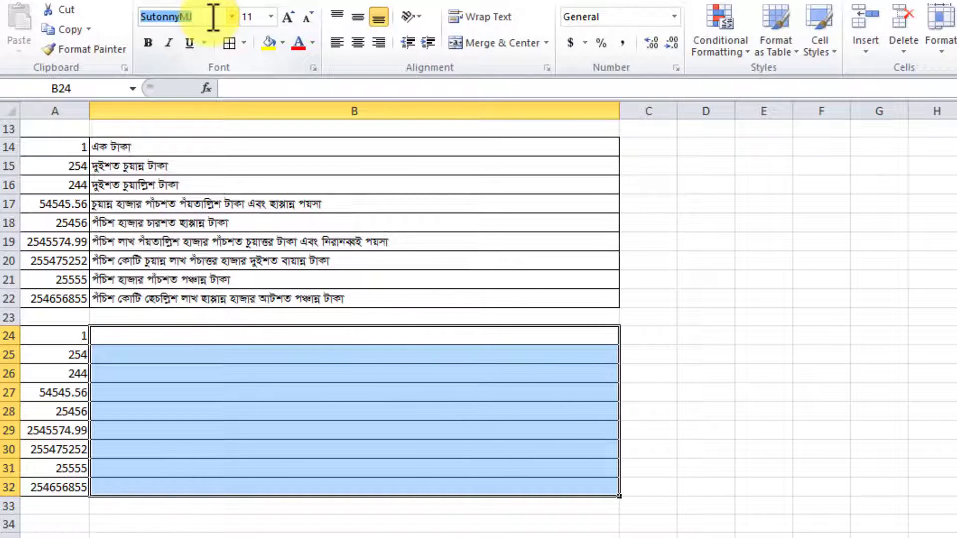
type("Times New Roman")
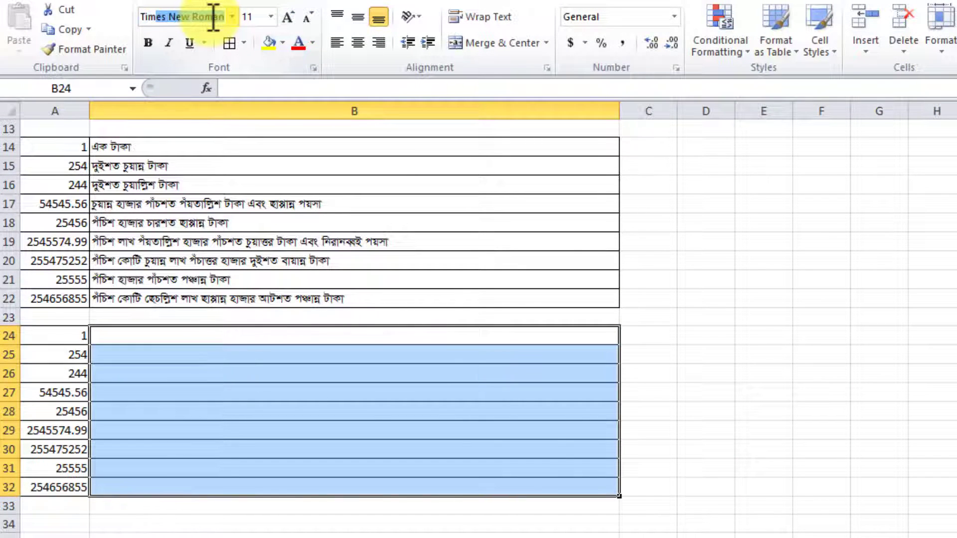
key("Return")
Enter the formula =TakaInEnglish(A24) in cell B24 to convert the first number to English words
left_click(175, 337)
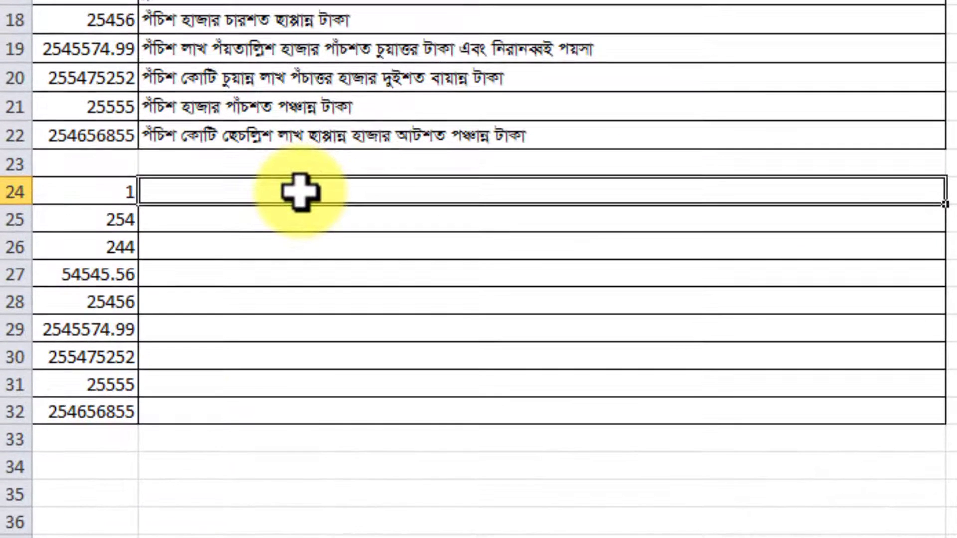
type("=")
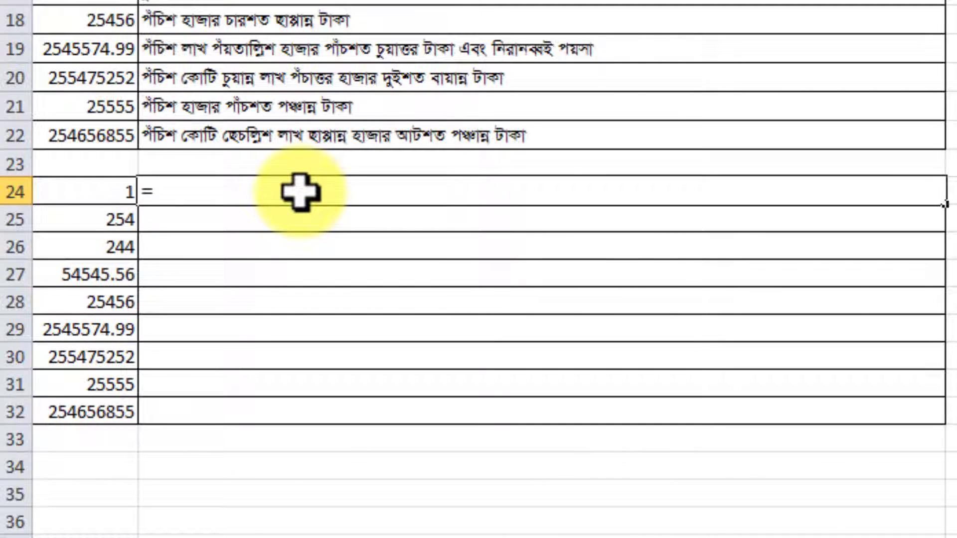
type("ta")
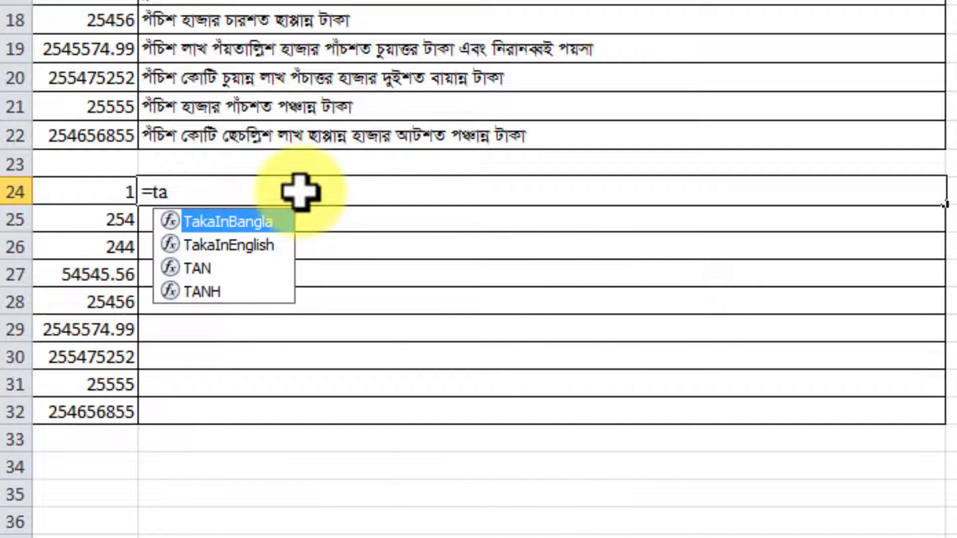
key("Down")
key("Tab")
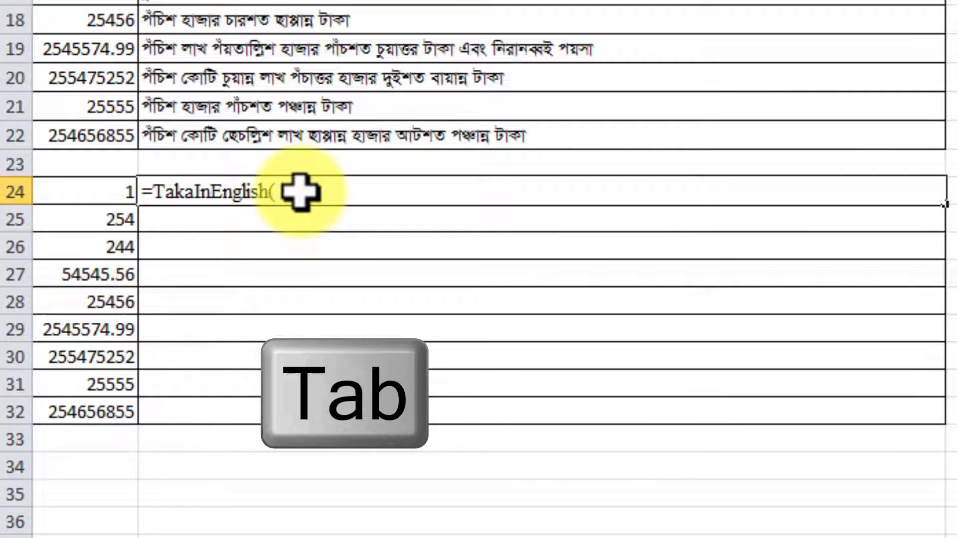
left_click(99, 196)
key("Return")
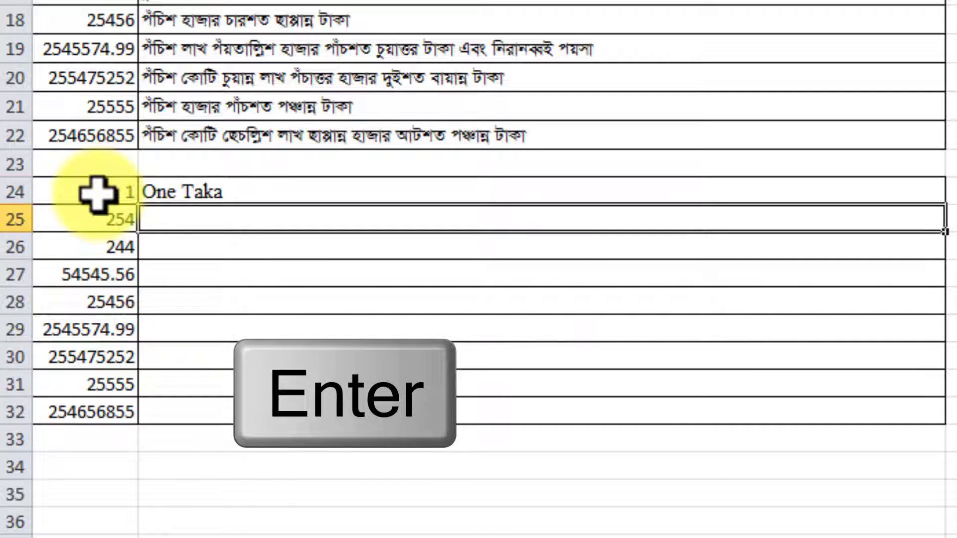
Fill the TakaInEnglish formula from B24 down to B32
left_click(237, 189)
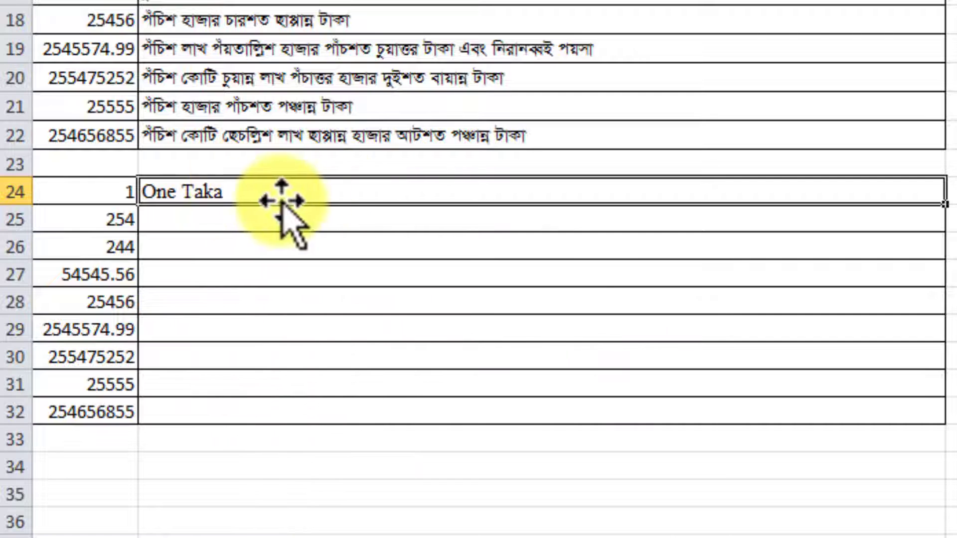
left_click_drag(946, 211, 947, 423)
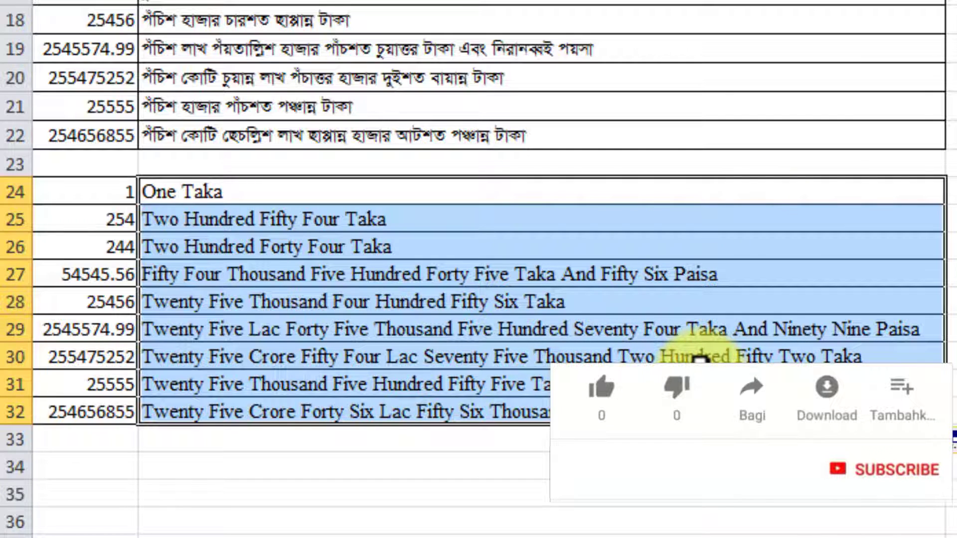
scroll(703, 369, "up", 4)
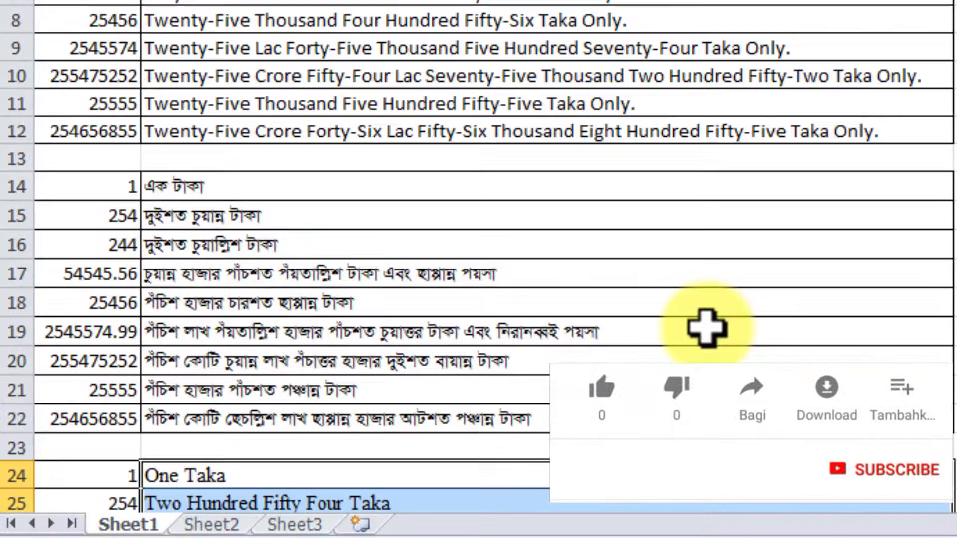